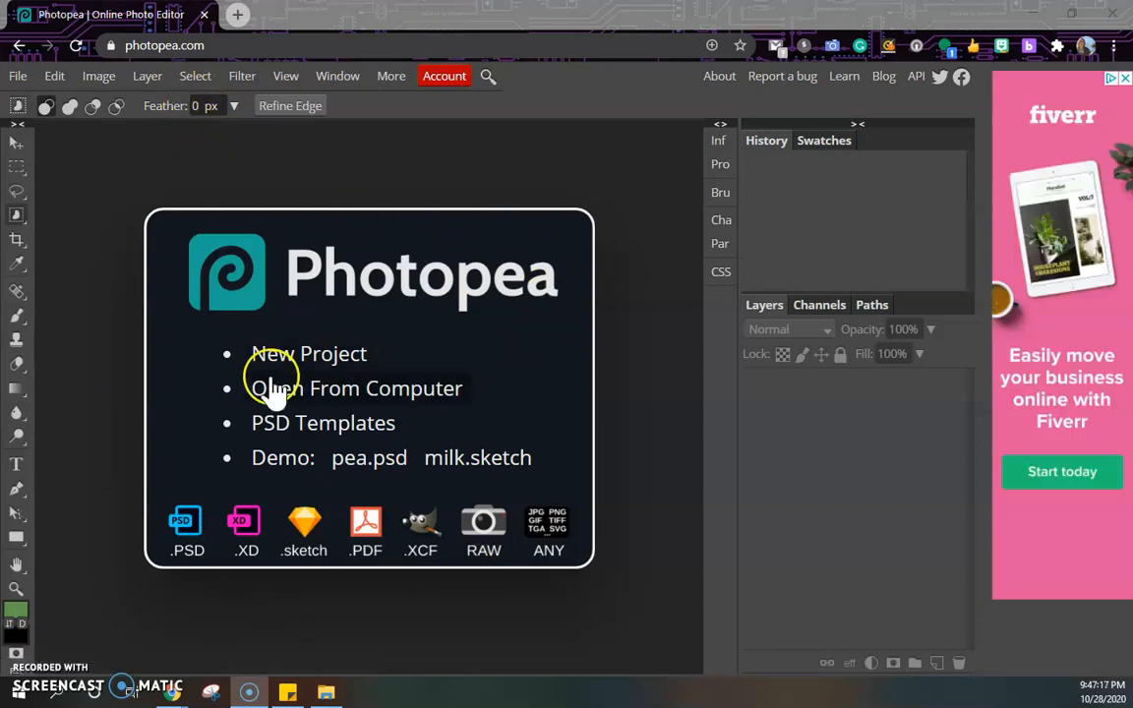
Open the photo PHOTO_20201028_205732 from the Chesser Moving Folder.
click(19, 79)
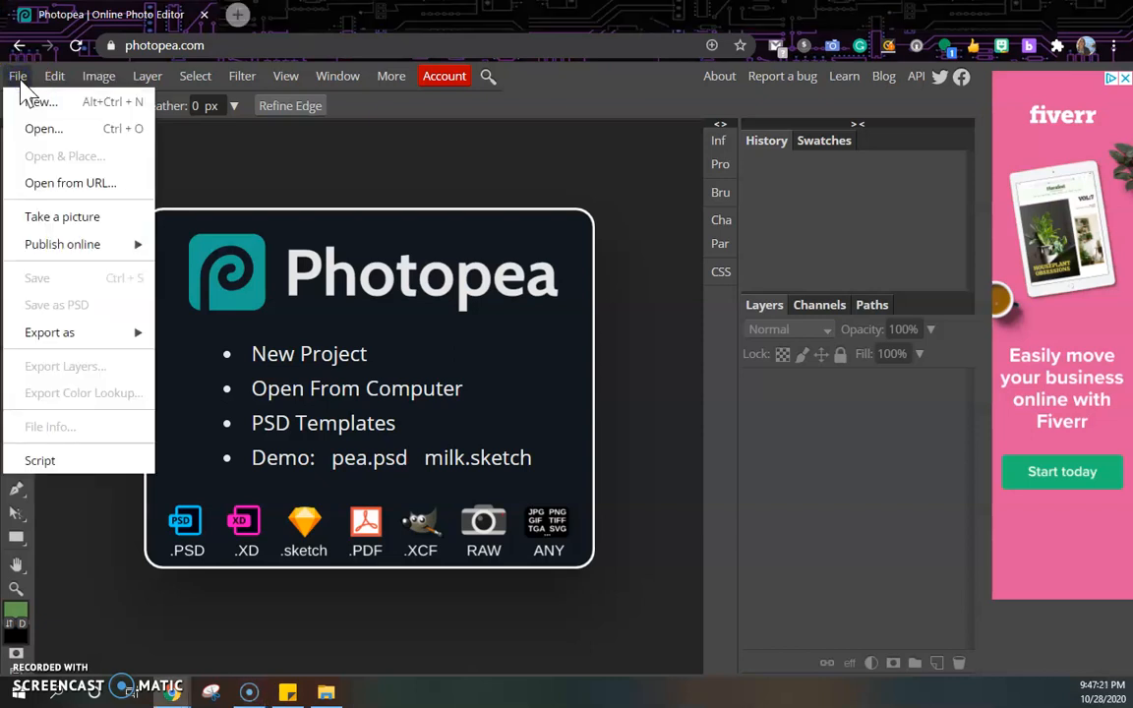
key(Escape)
click(69, 150)
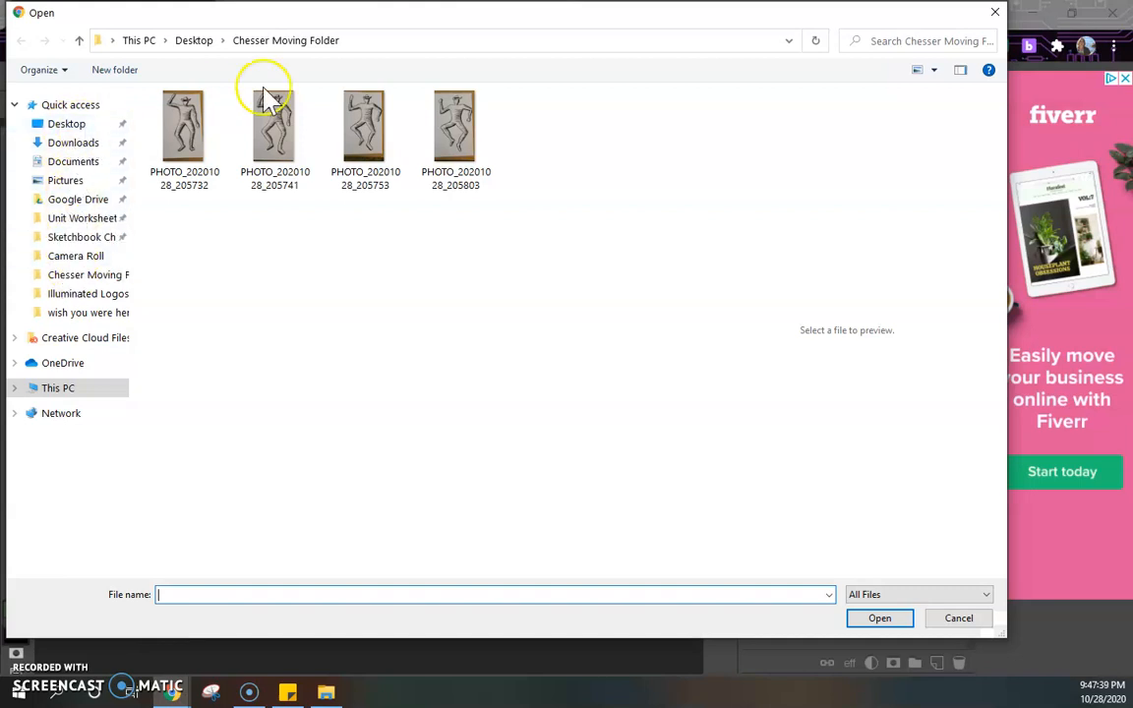
click(187, 147)
click(246, 132)
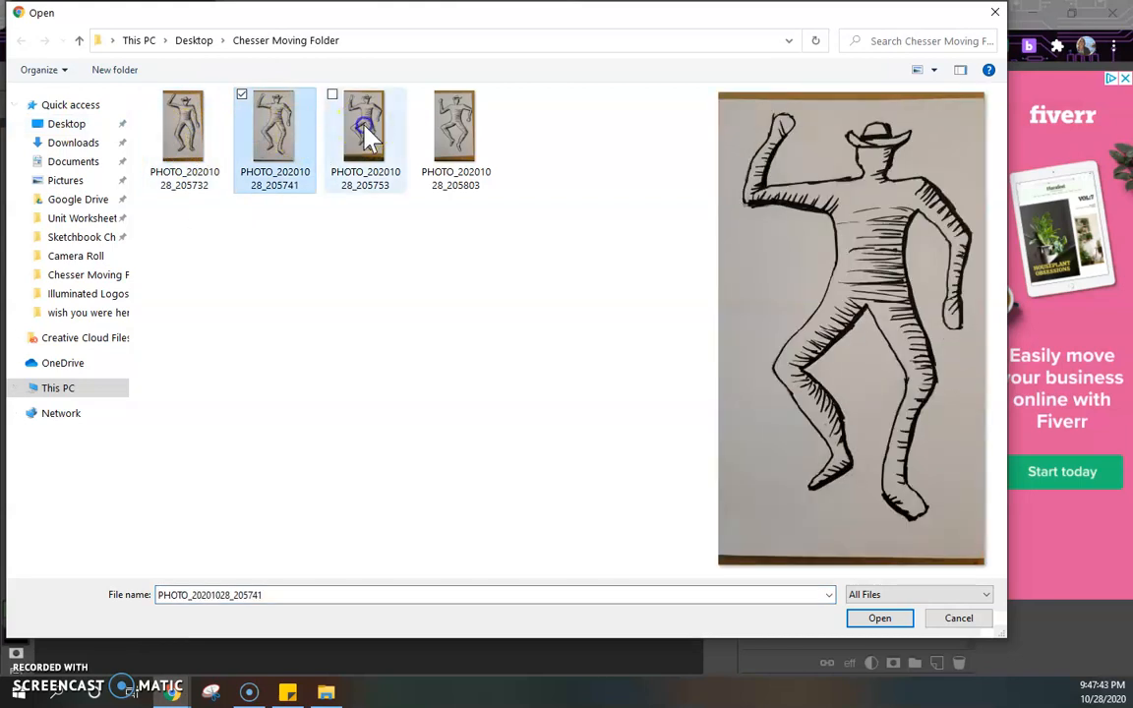
click(366, 138)
click(444, 138)
click(189, 157)
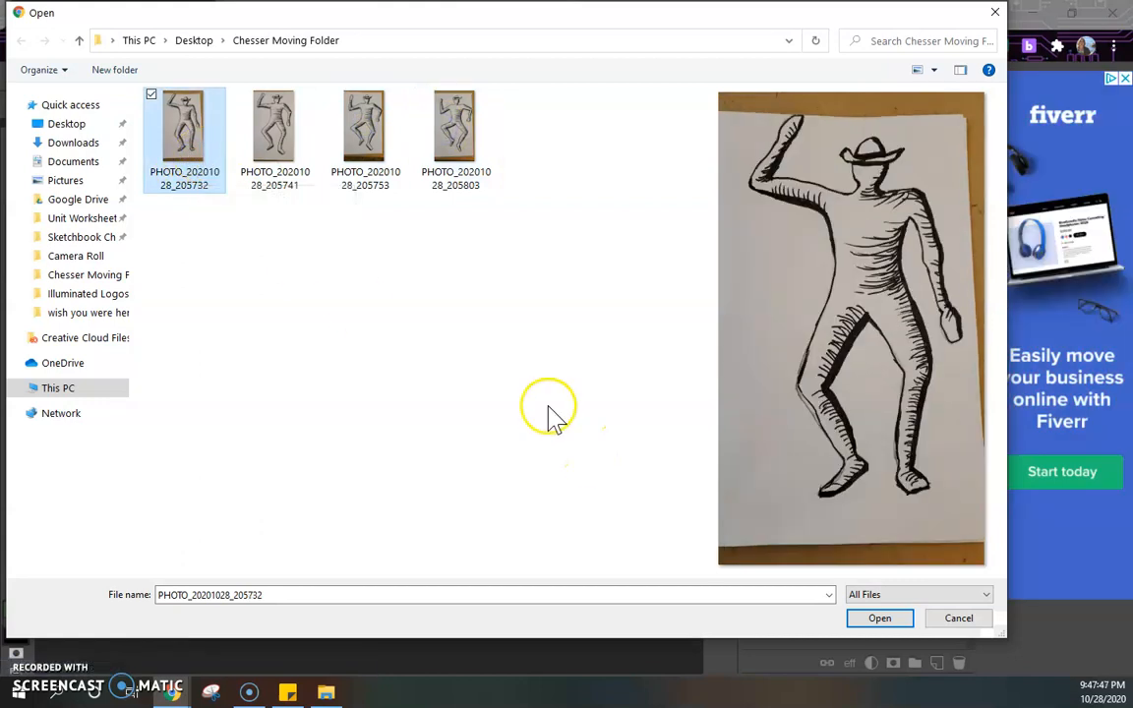
click(884, 620)
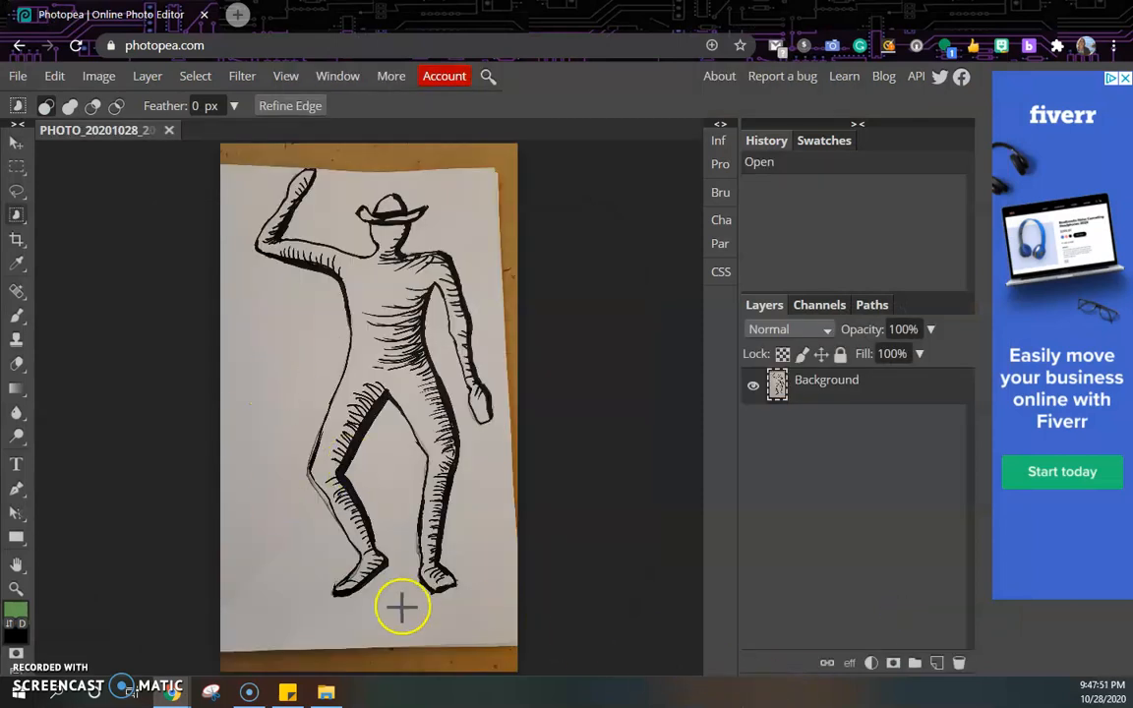
Rename the document as move1.
click(116, 128)
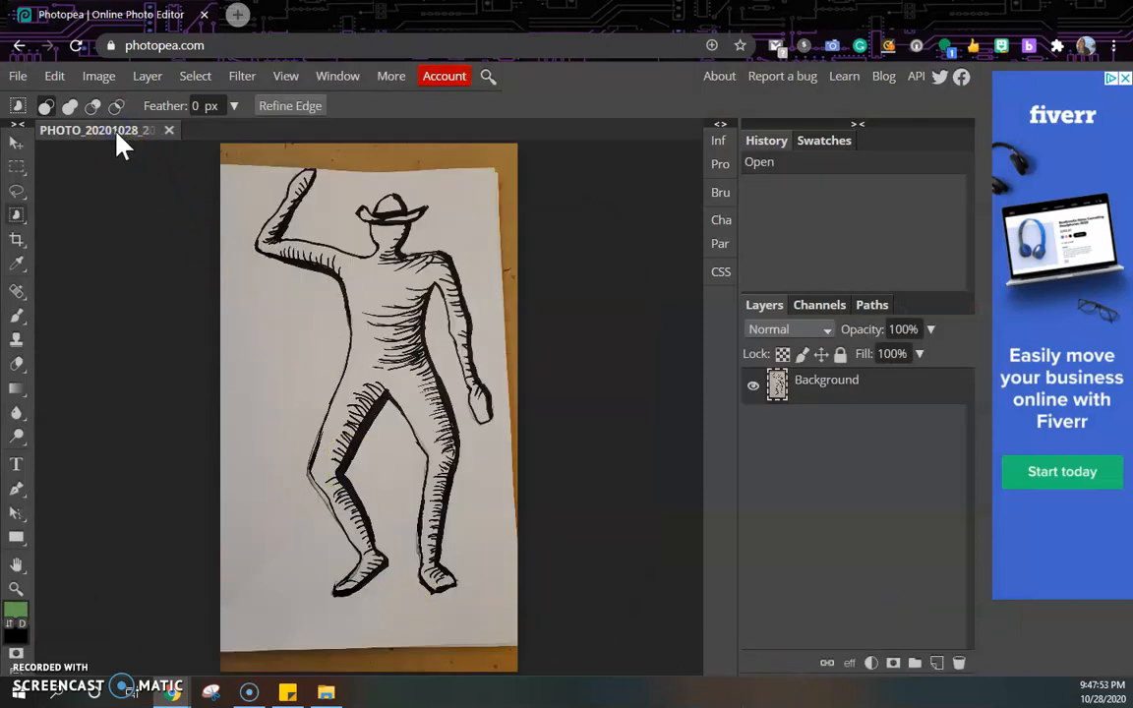
double_click(116, 137)
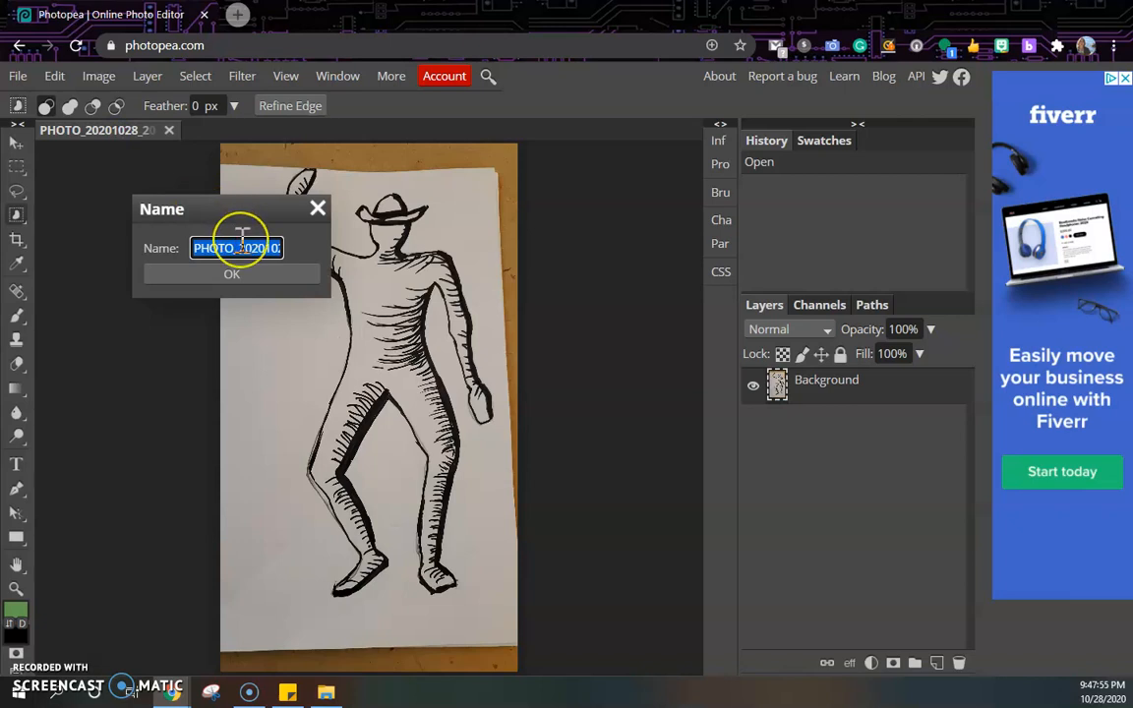
text(move)
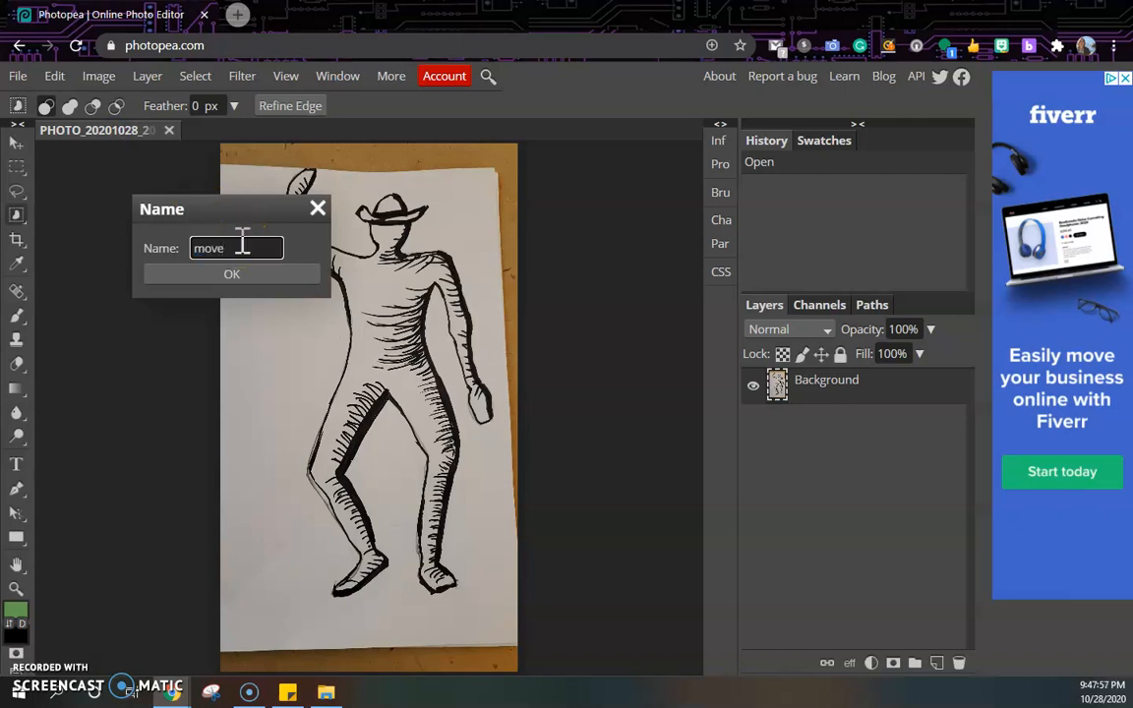
text(1)
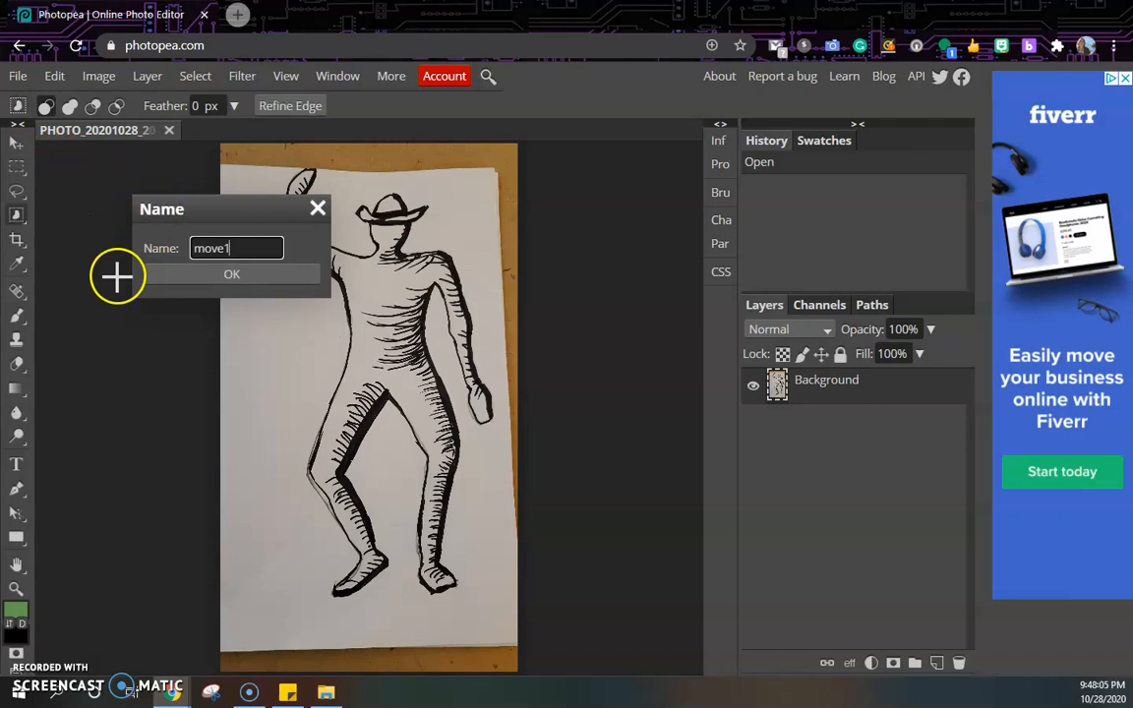
click(232, 275)
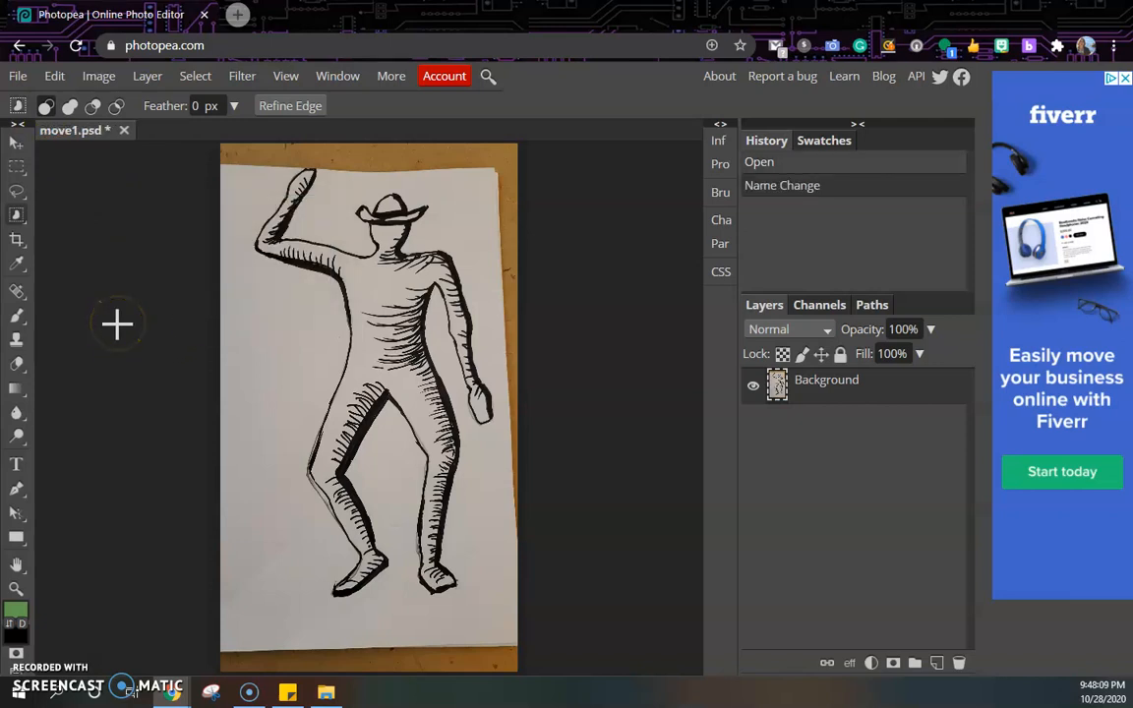
double_click(76, 133)
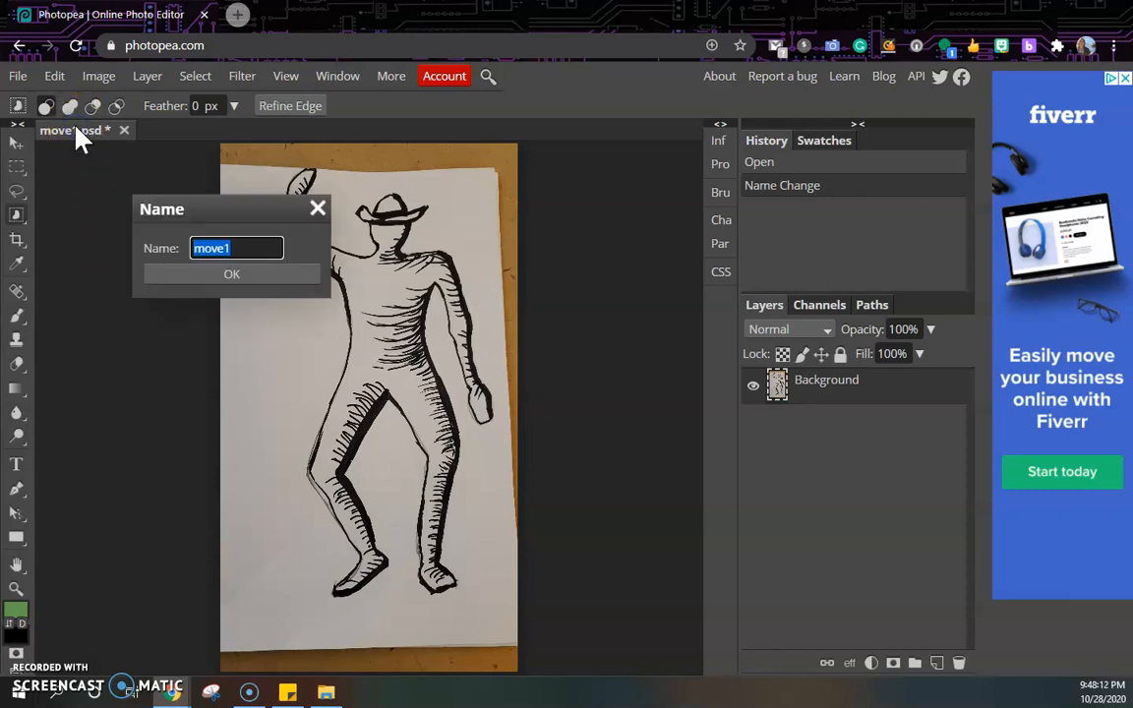
click(248, 276)
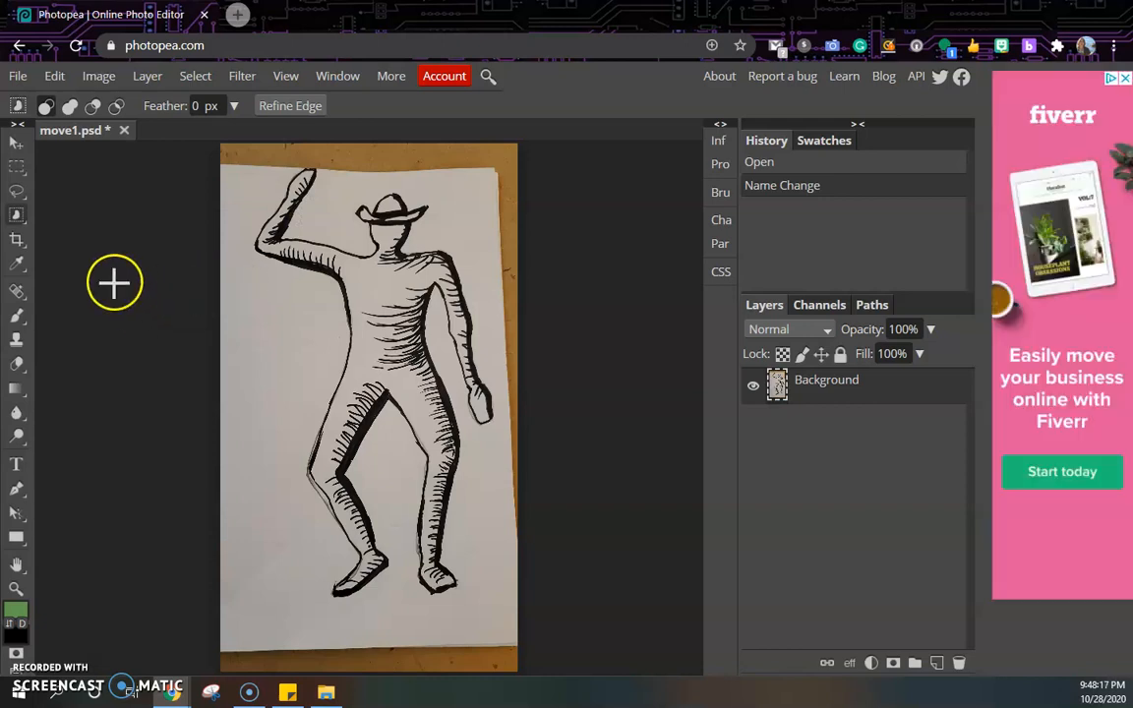
Switch to the Magic Wand tool from the selection tools group.
click(16, 147)
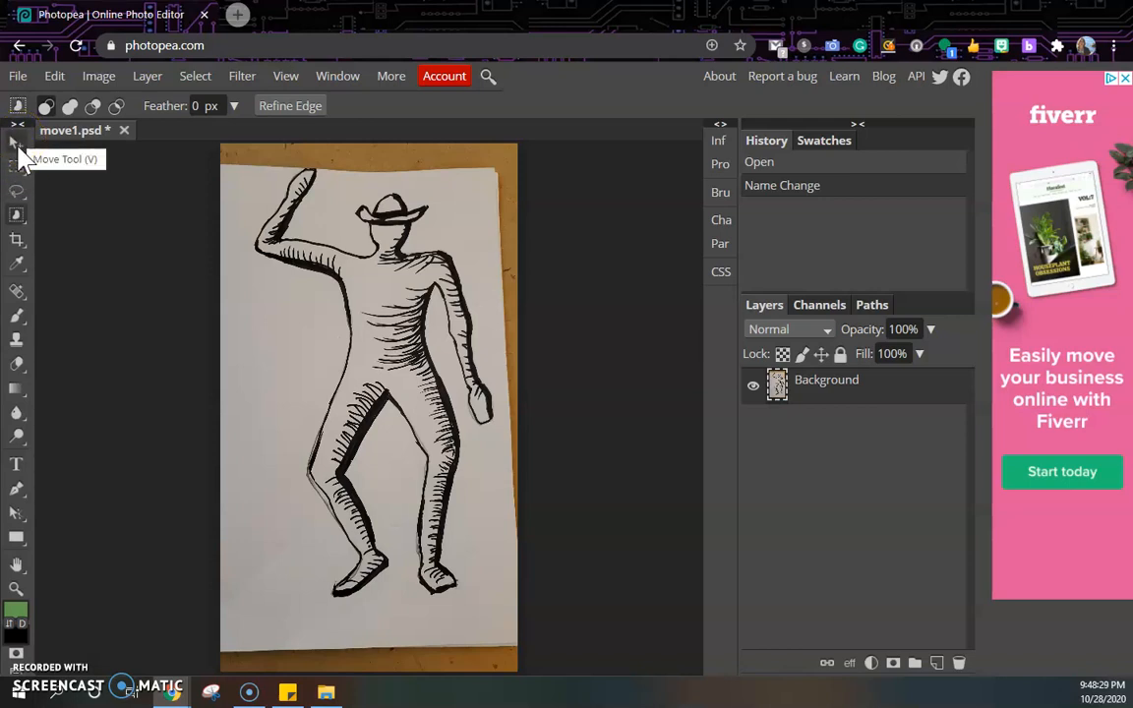
click(21, 149)
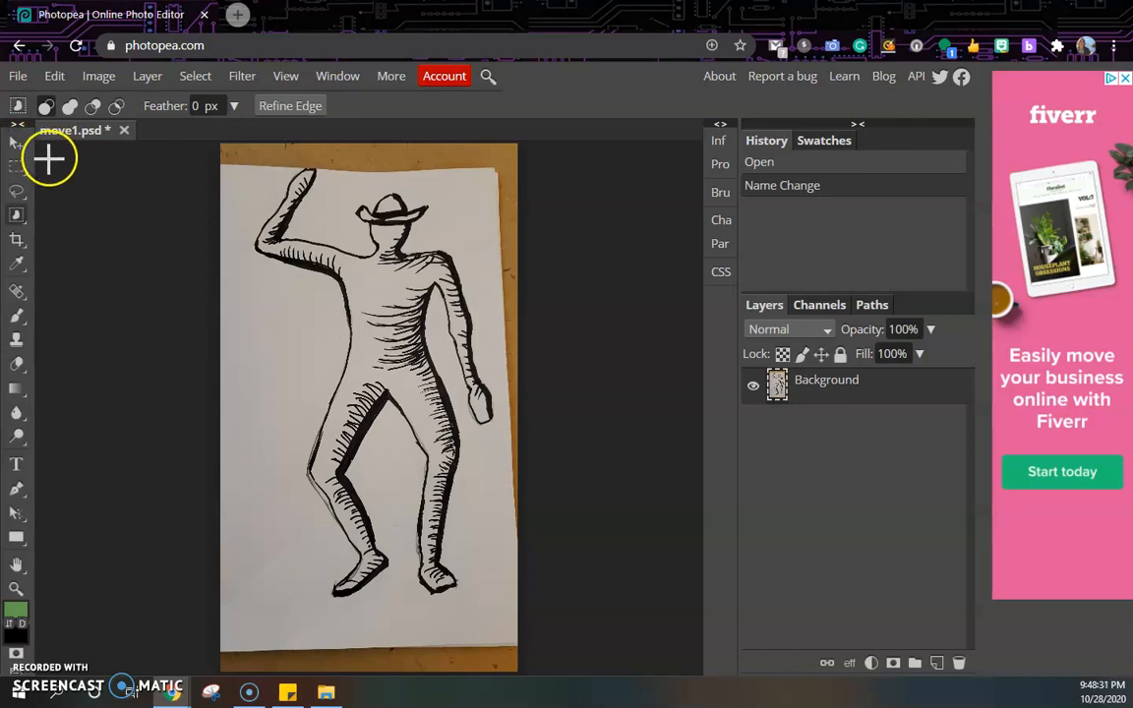
click(18, 189)
click(18, 216)
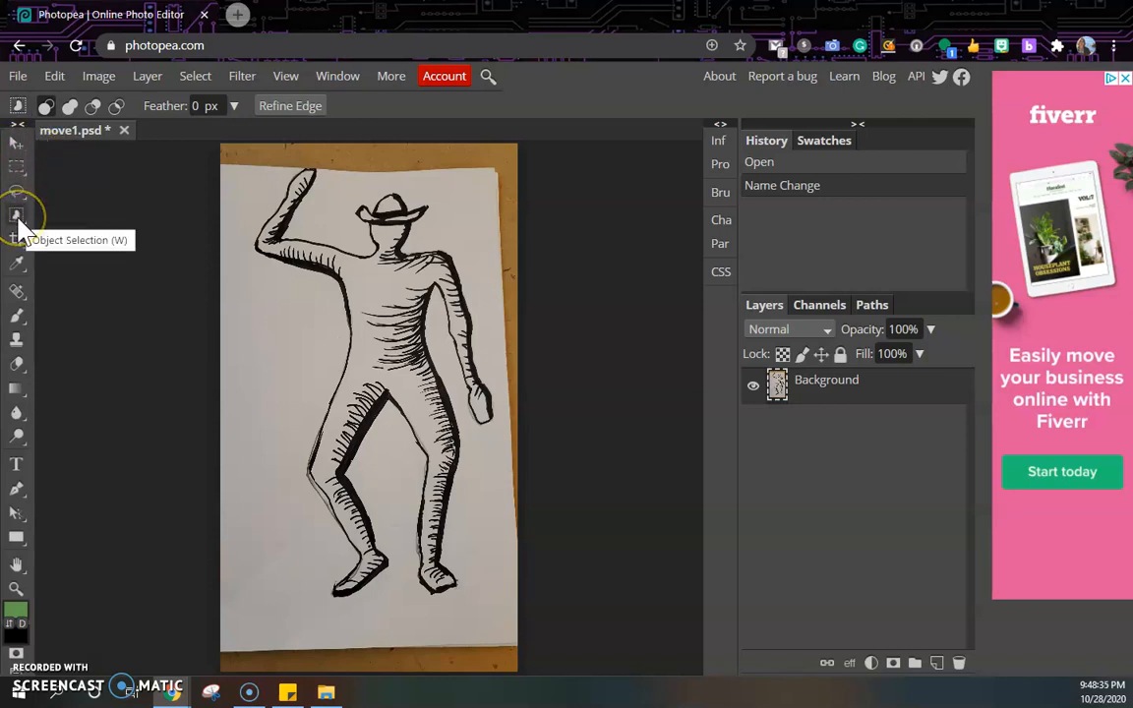
click(18, 222)
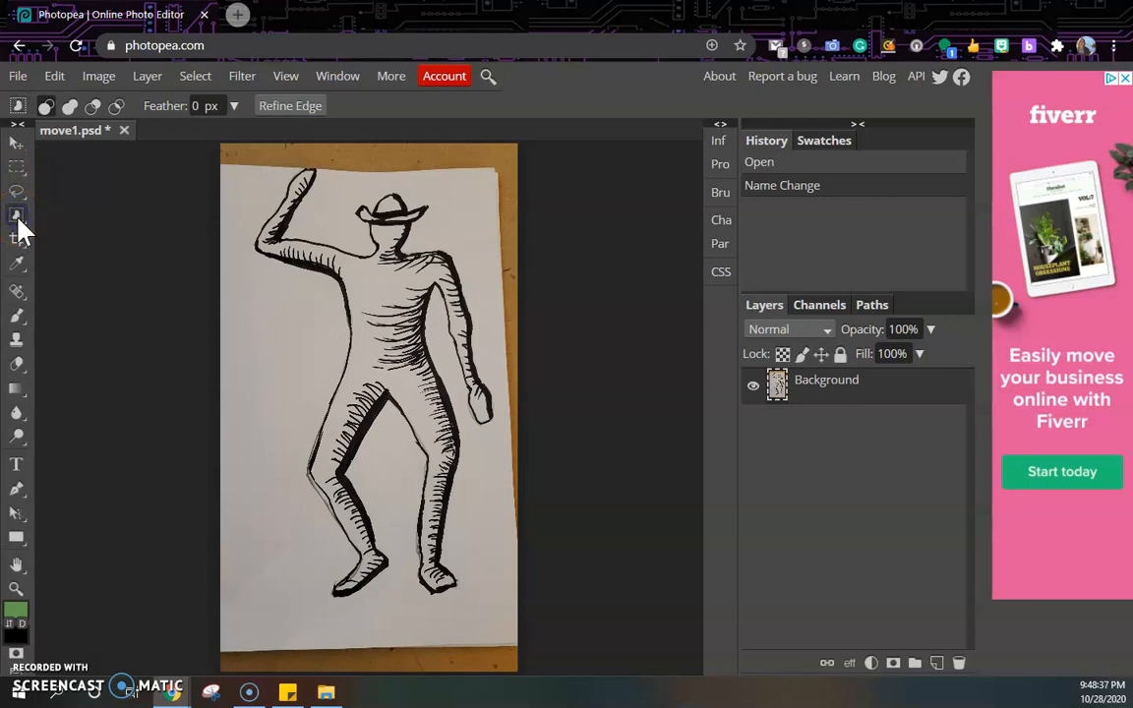
right_click(19, 222)
click(21, 219)
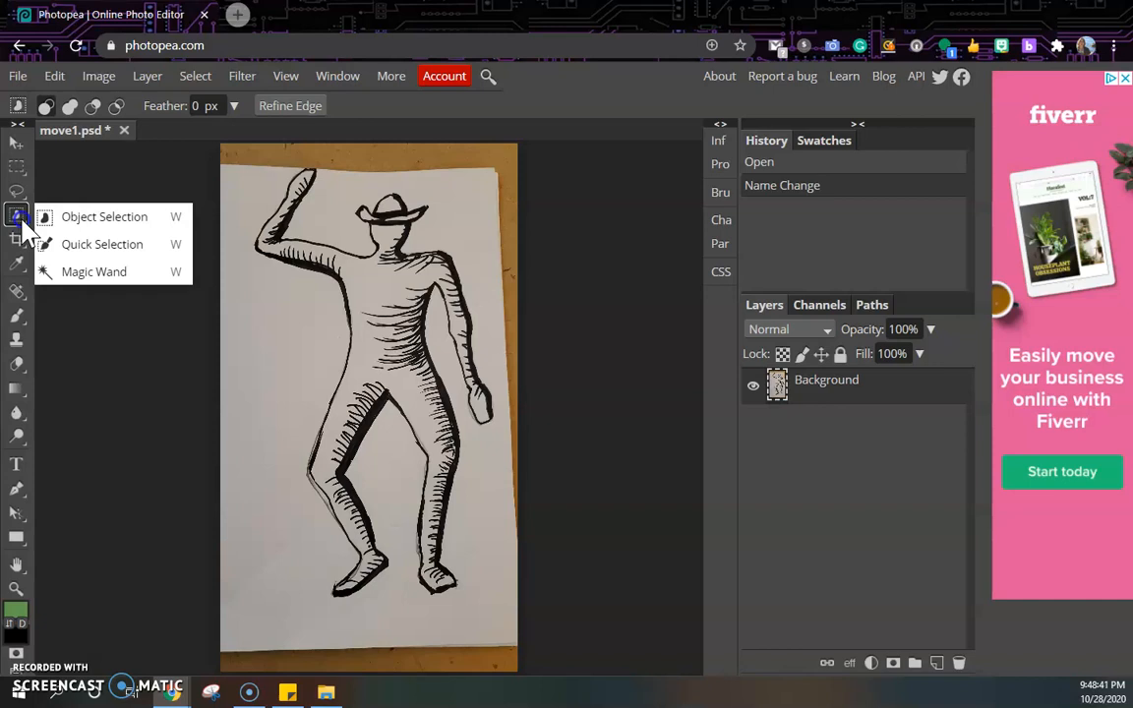
right_click(19, 219)
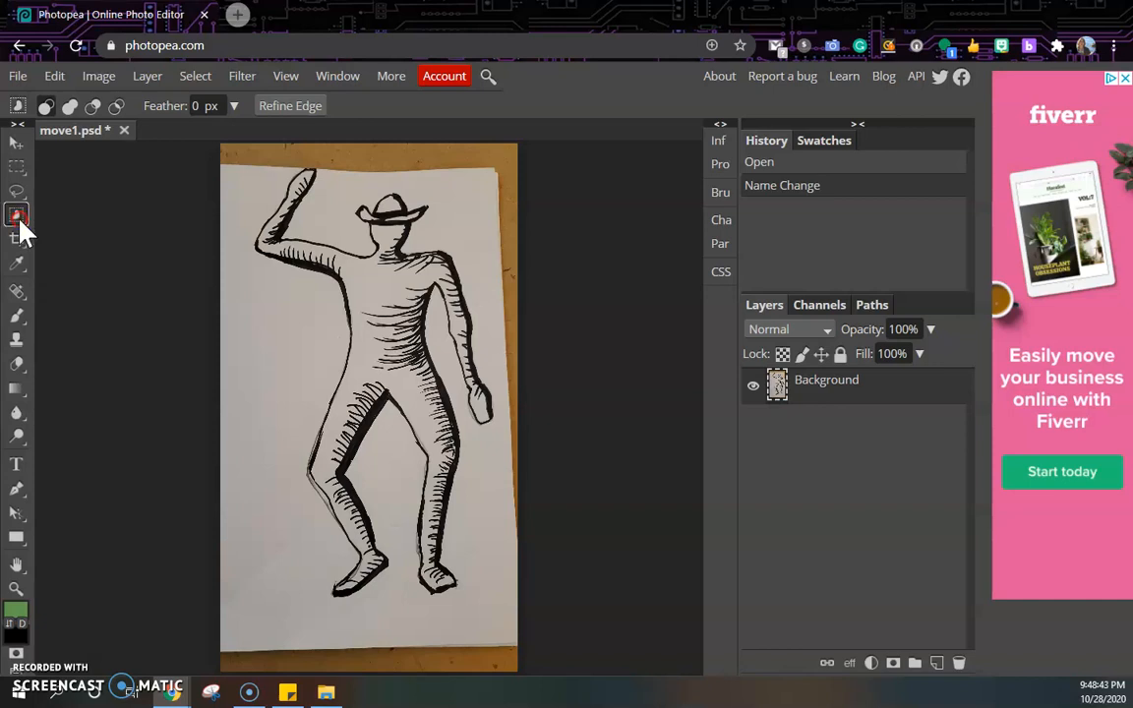
click(19, 218)
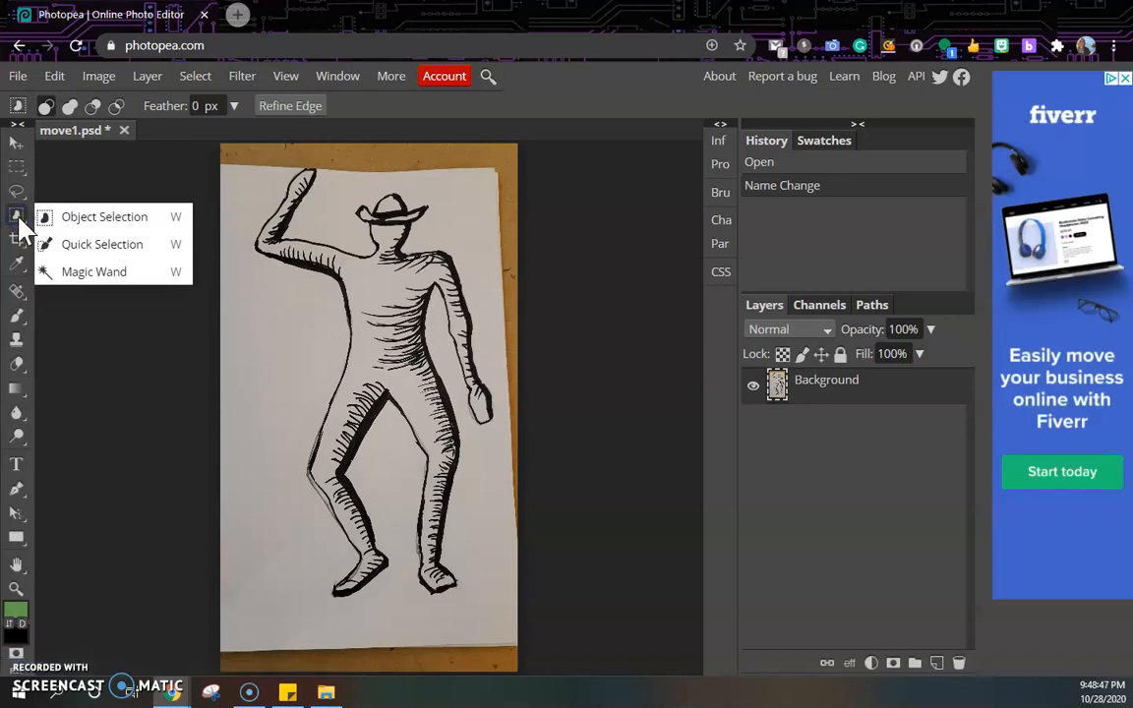
click(93, 279)
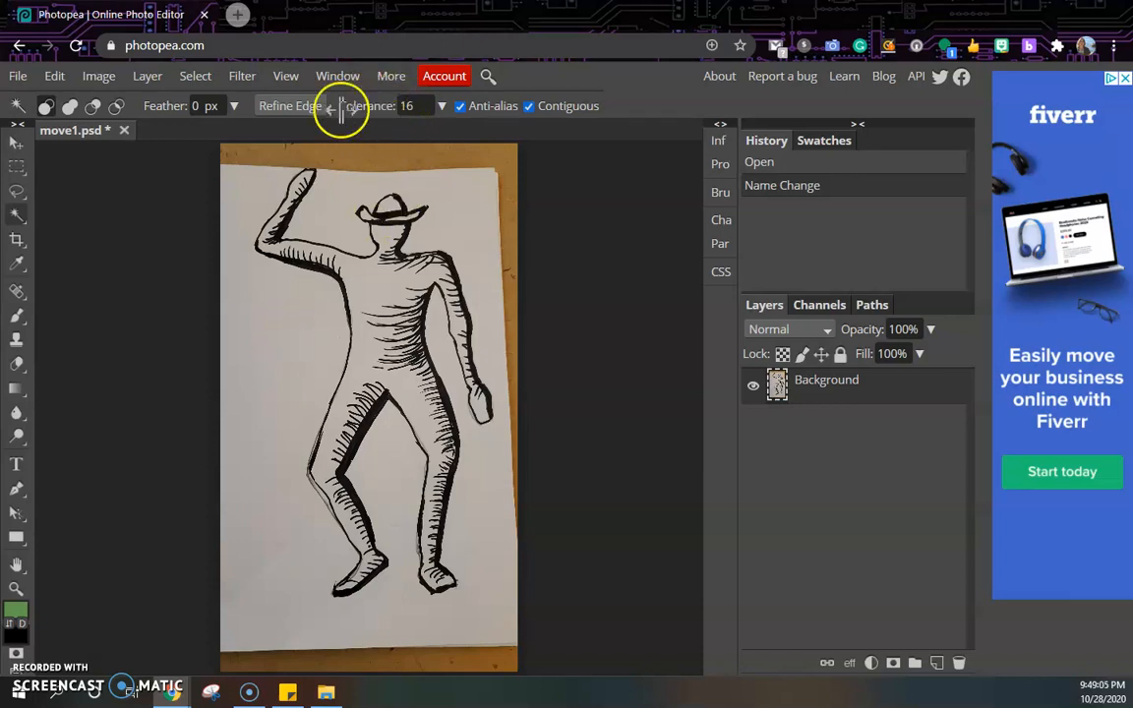
Clear the white paper background with the Magic Wand at tolerance 100, then revert the history to the name change.
click(408, 107)
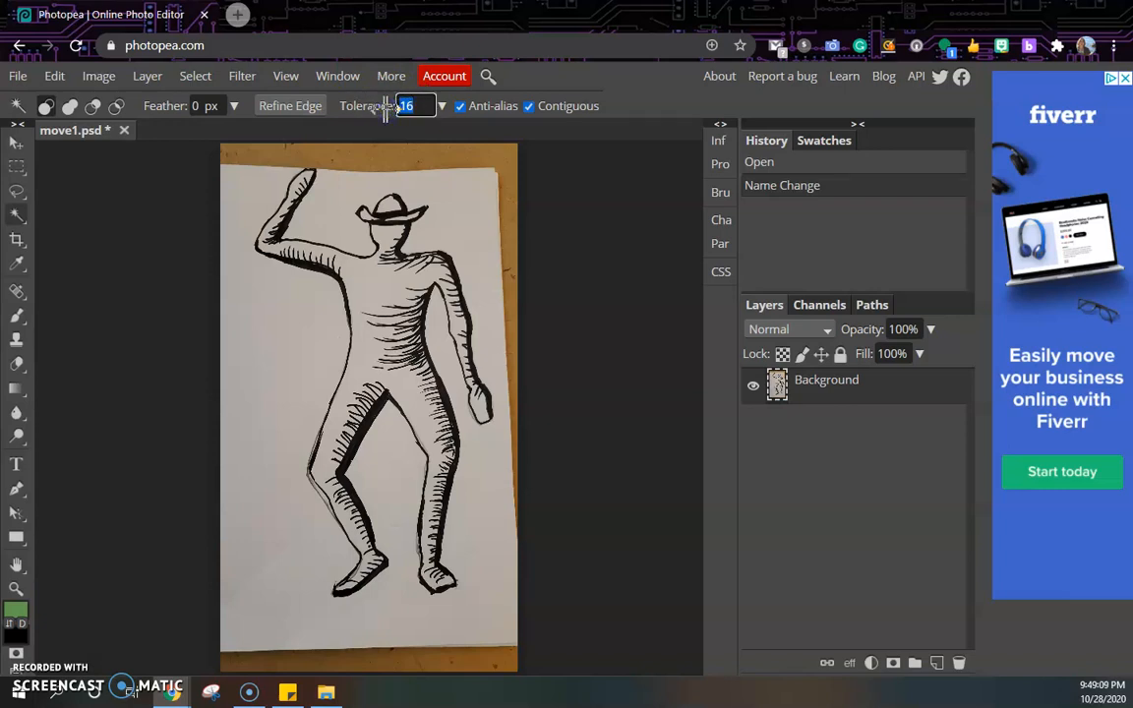
text(100)
click(275, 342)
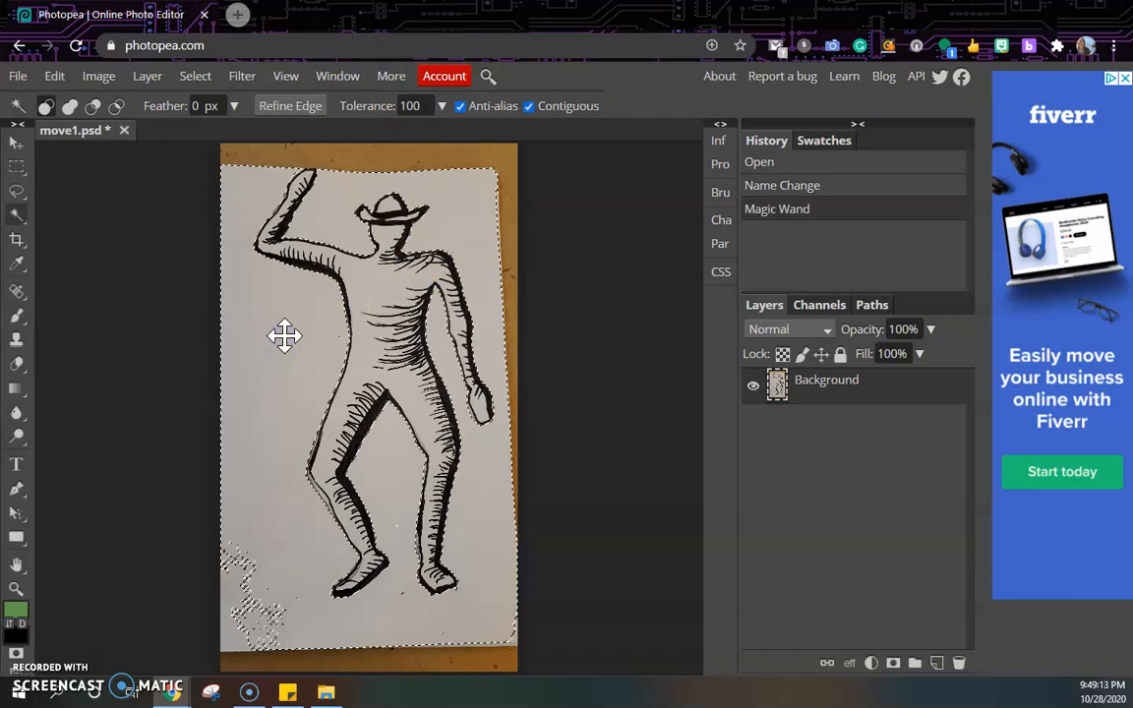
key(Delete)
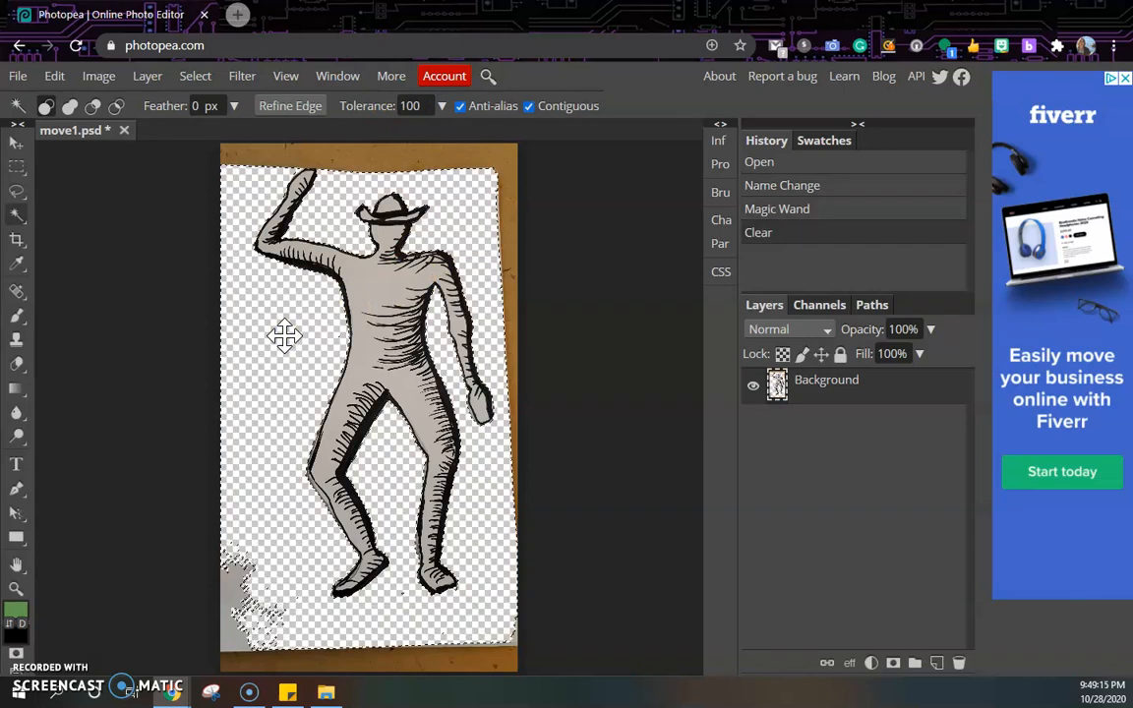
click(389, 106)
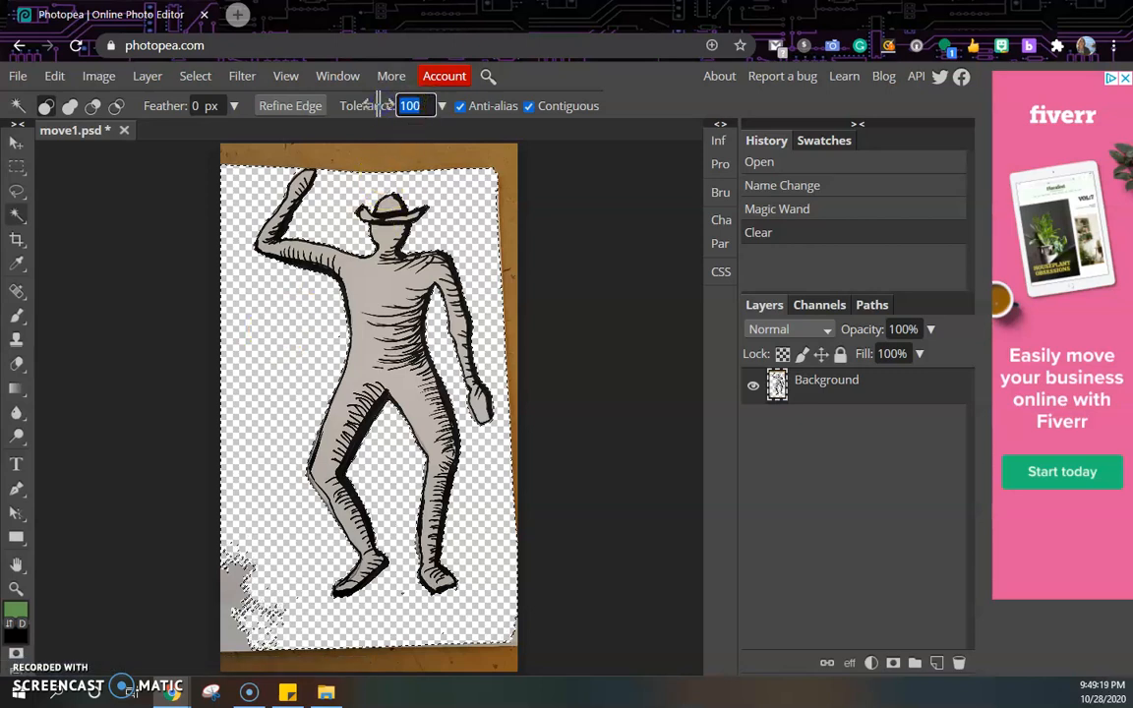
click(793, 211)
click(800, 186)
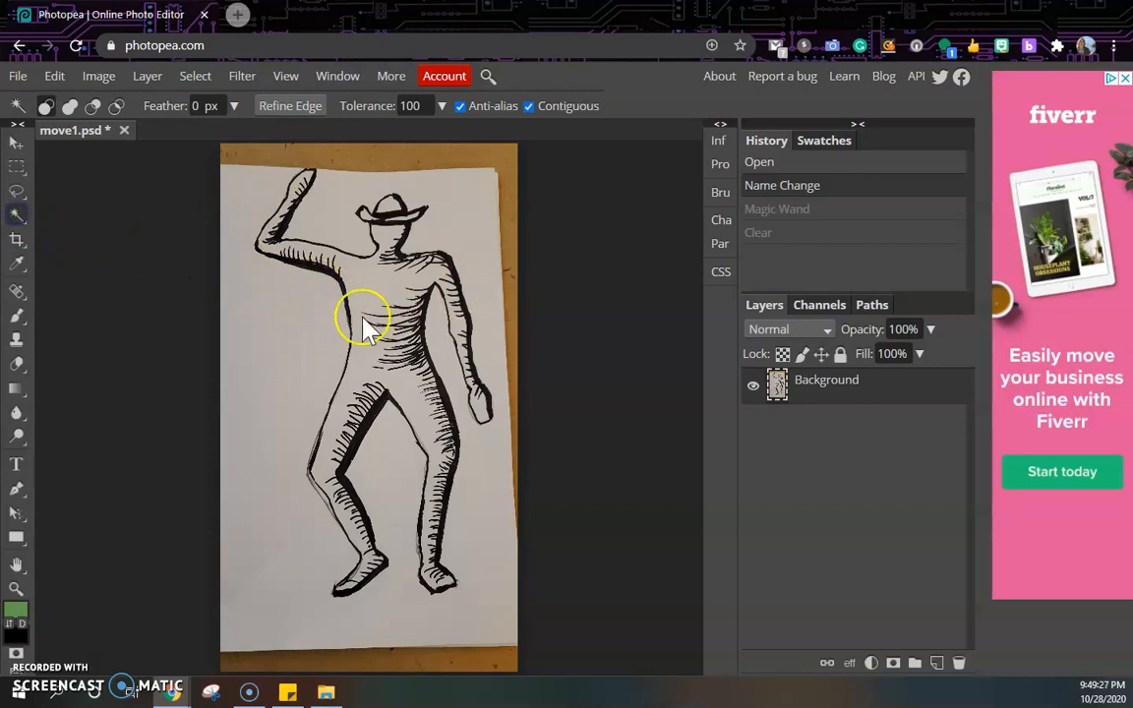
Clear the paper background at tolerance 1, then revert the history to the name change again.
drag(417, 105, 381, 105)
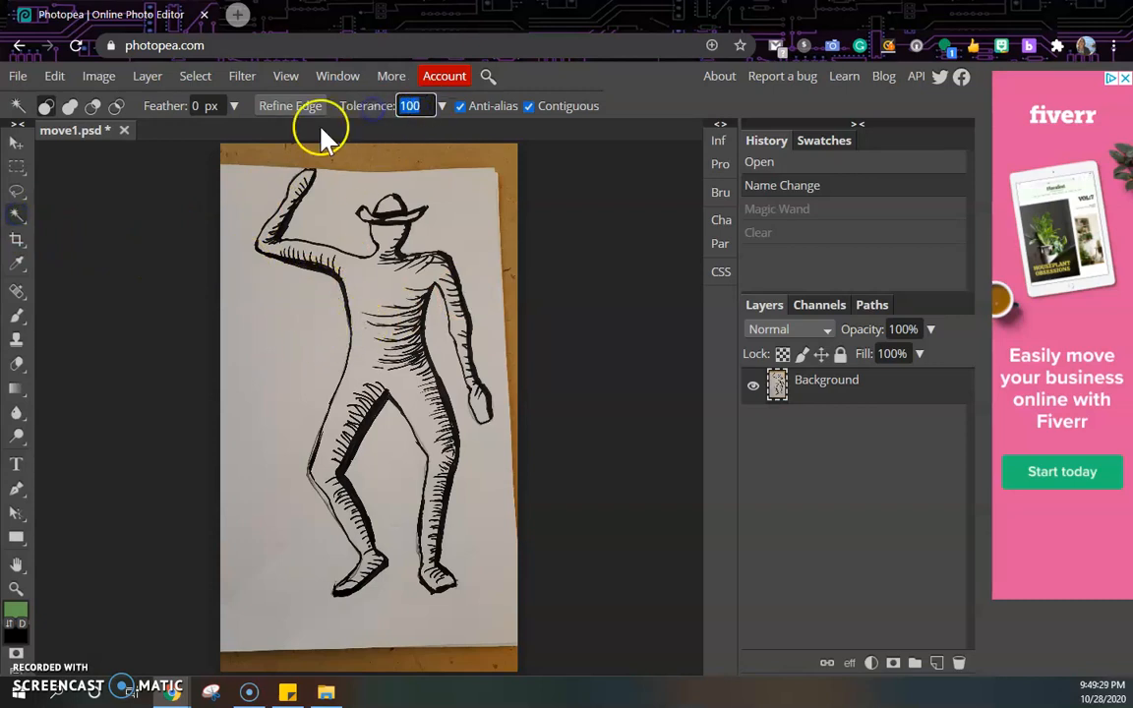
text(1)
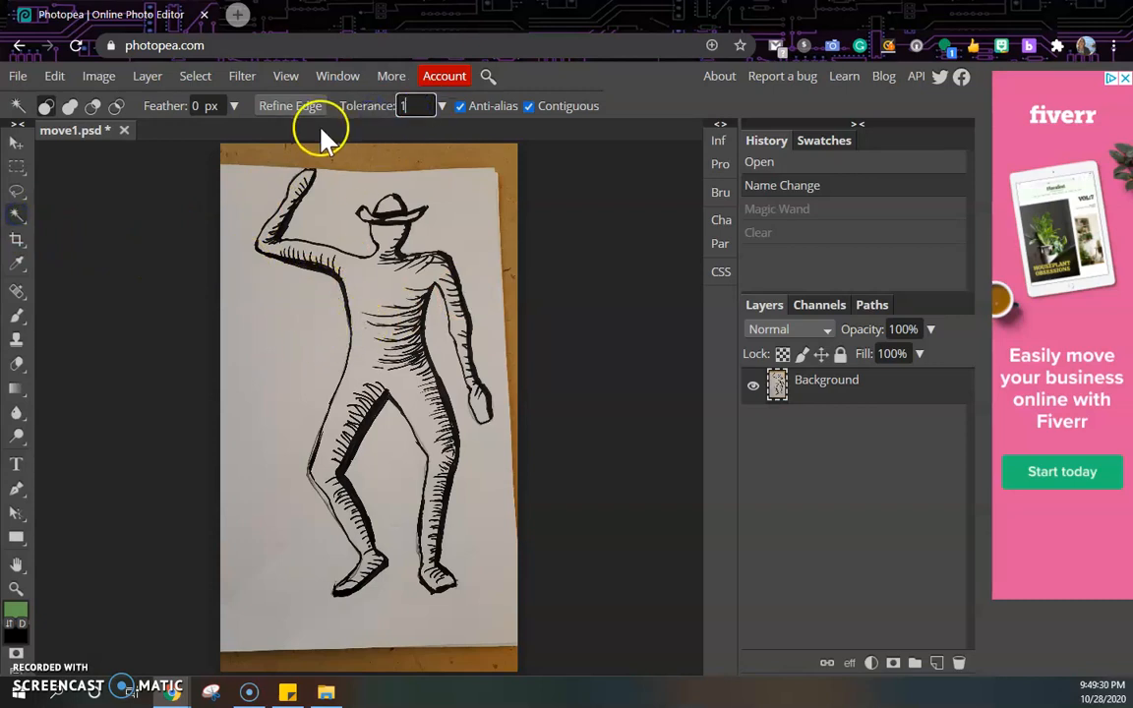
click(292, 314)
key(Delete)
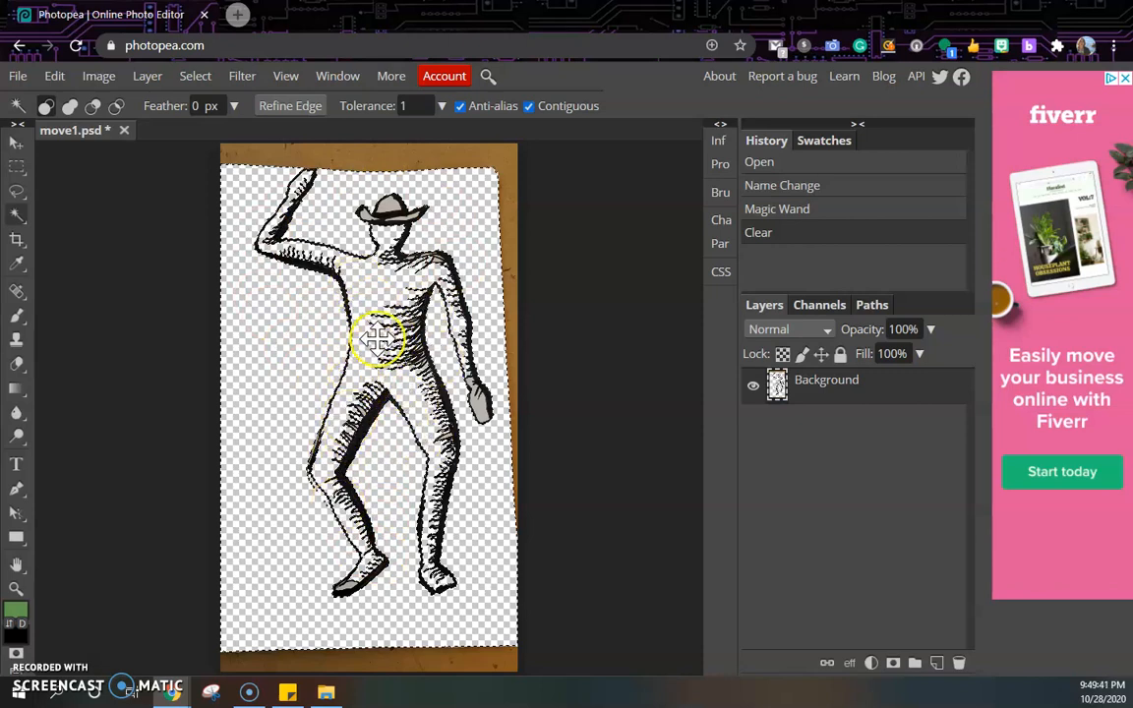
click(781, 211)
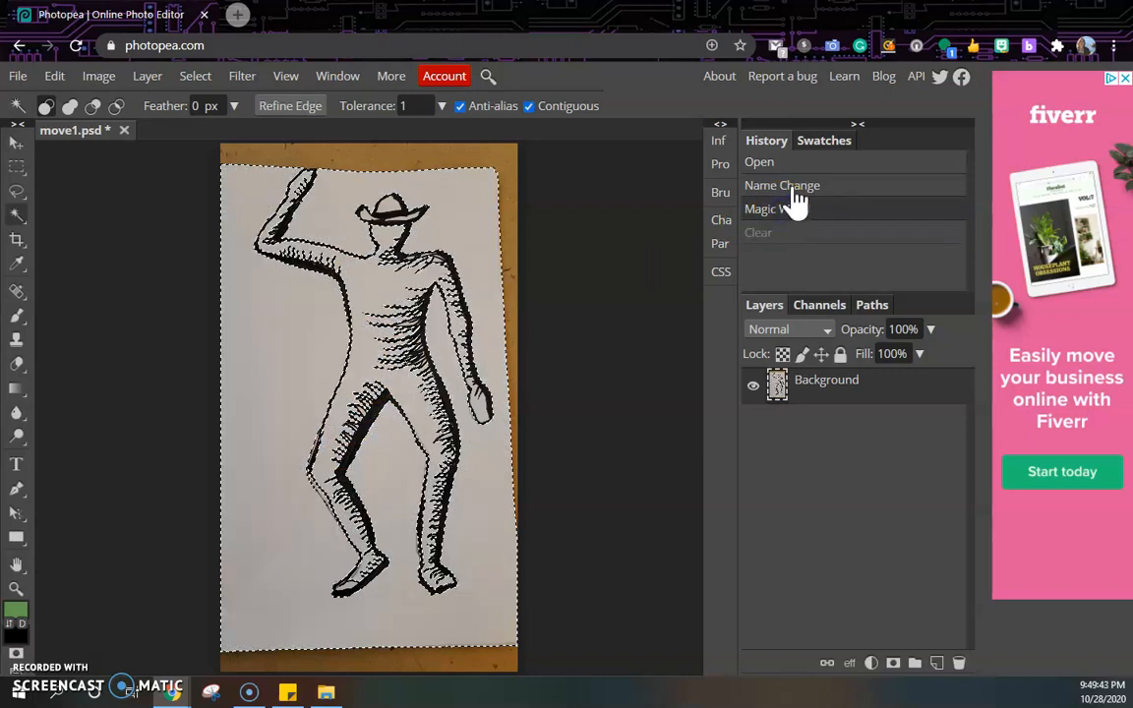
click(801, 187)
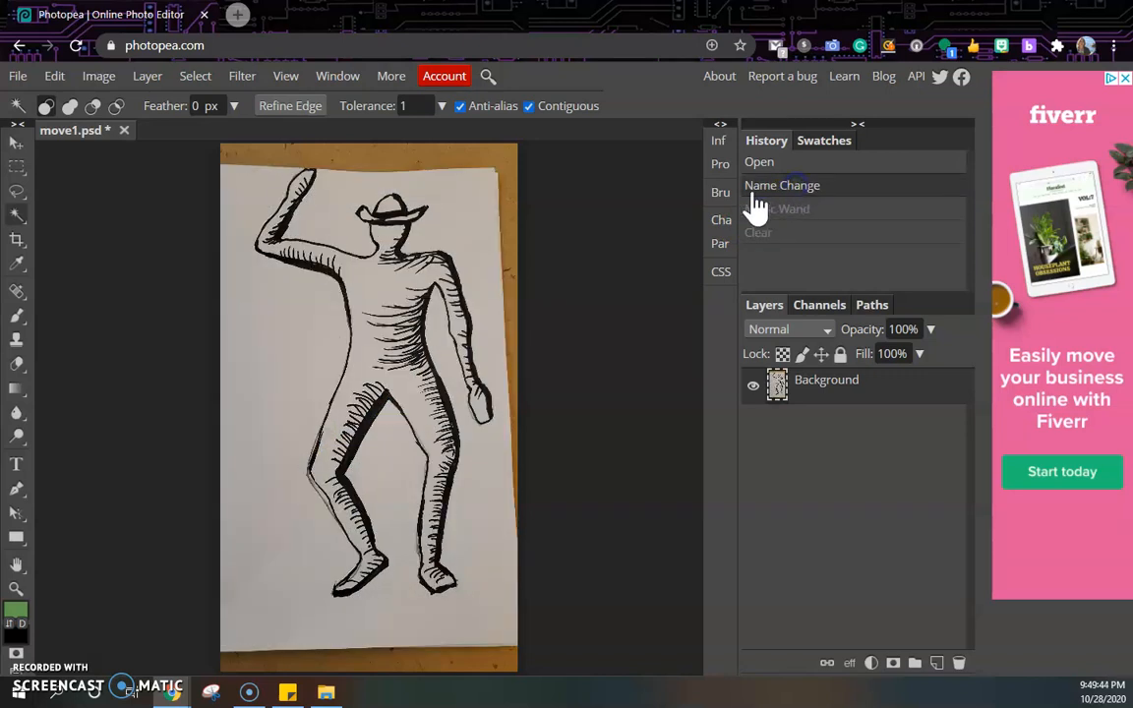
Set the Magic Wand tolerance to 20, select the white paper around the figure and delete it.
click(409, 105)
text(20)
click(20, 144)
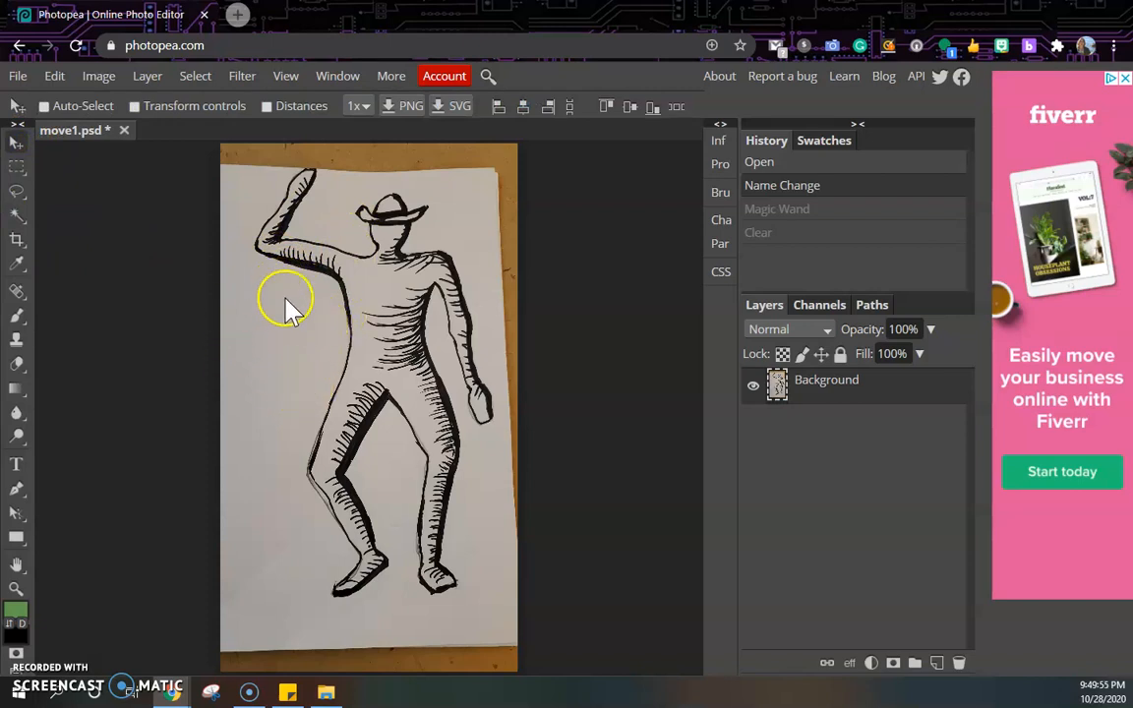
click(17, 222)
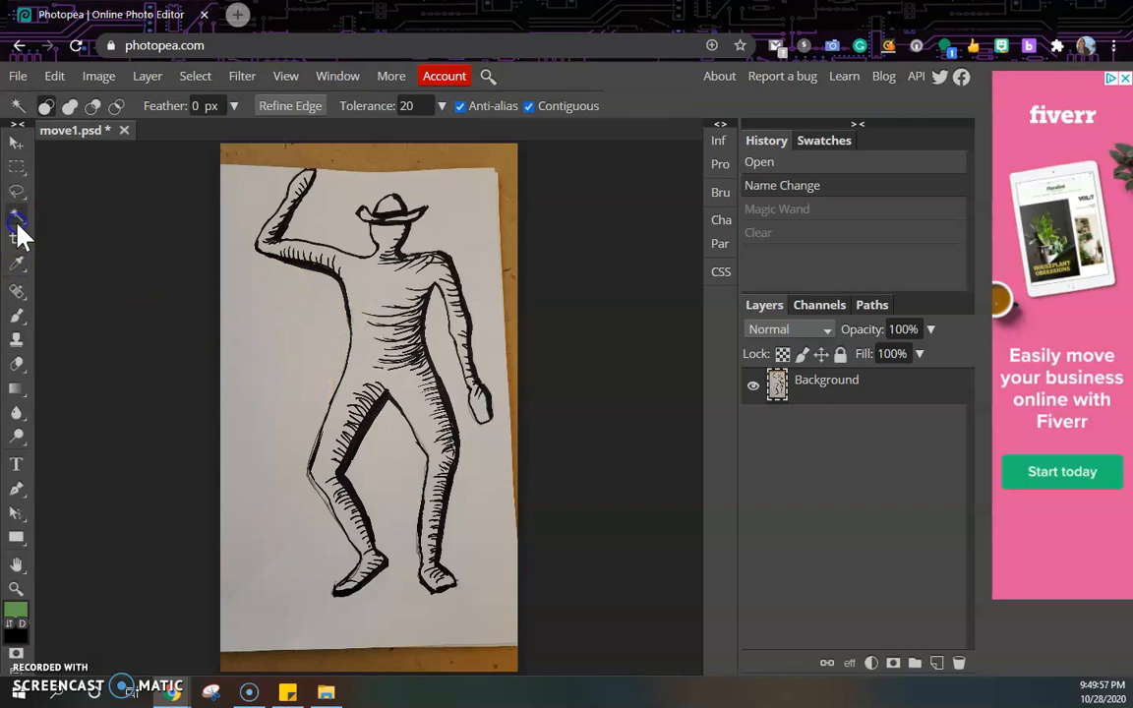
click(313, 371)
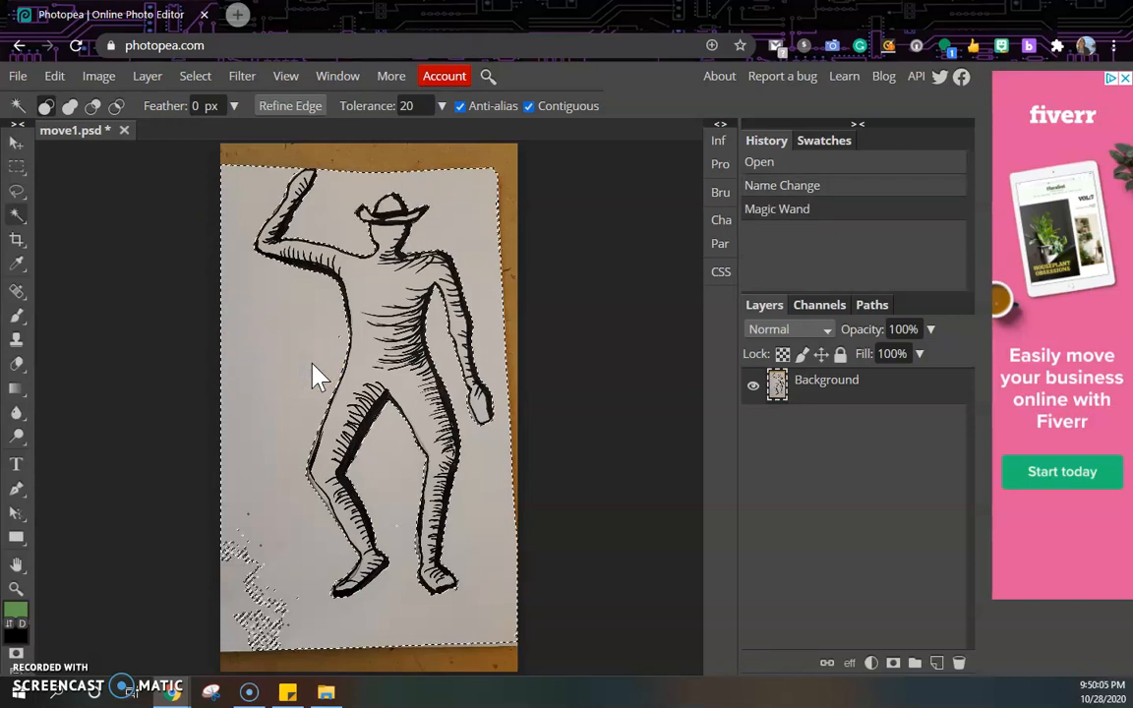
key(Delete)
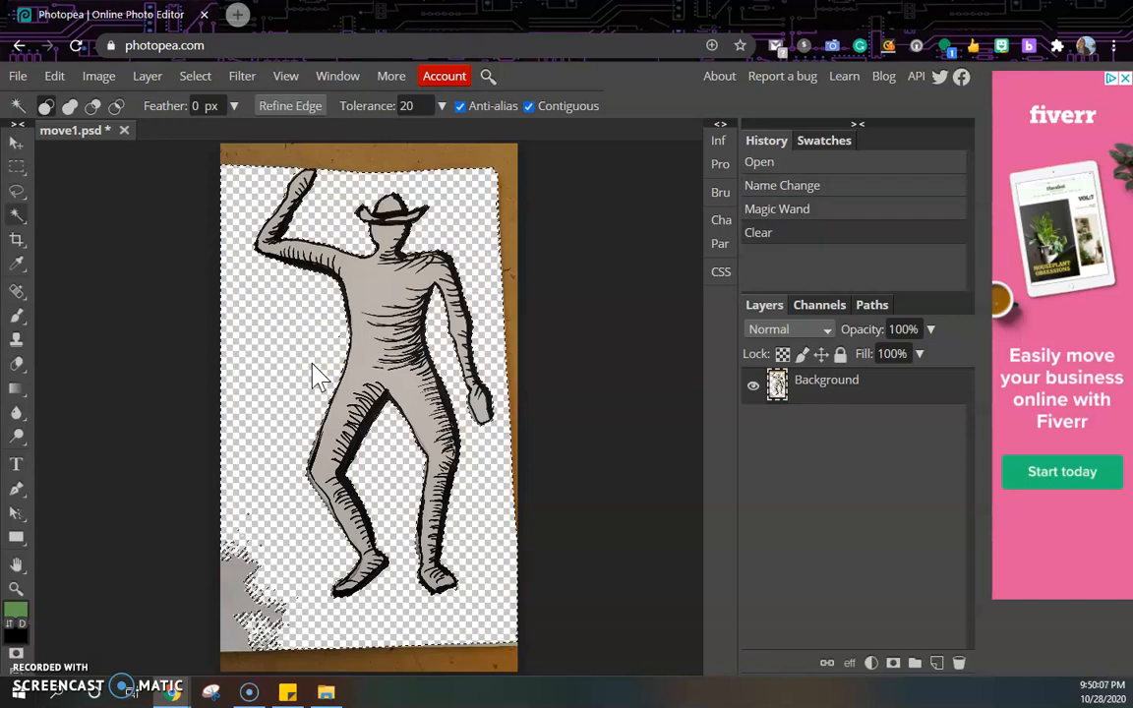
Clear the leftover paper patch near the lower-left corner with the Magic Wand.
click(237, 598)
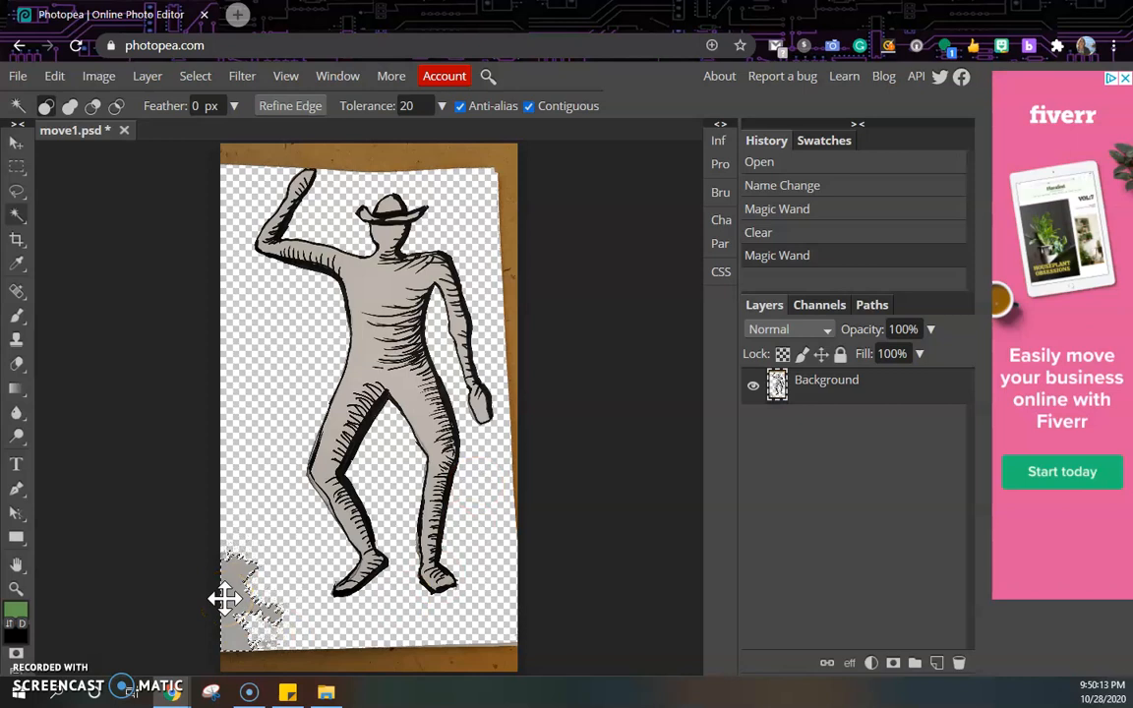
key(Delete)
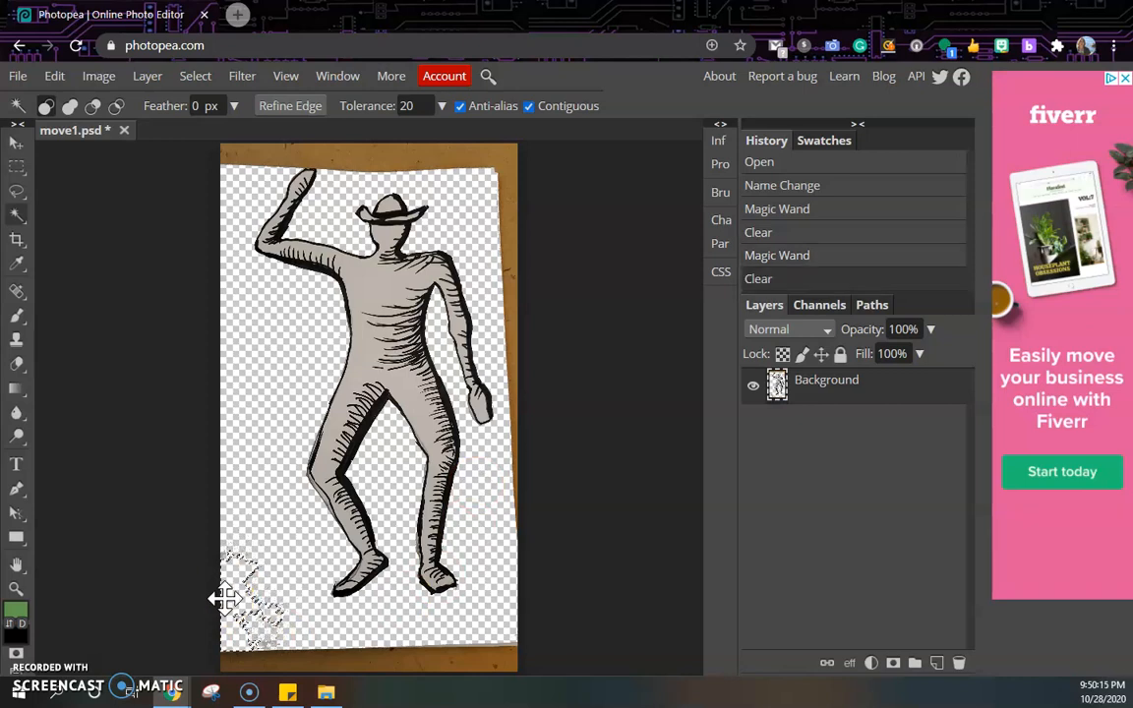
Clear the brown board edges with the Magic Wand, then revert the history to the previous Clear.
click(389, 664)
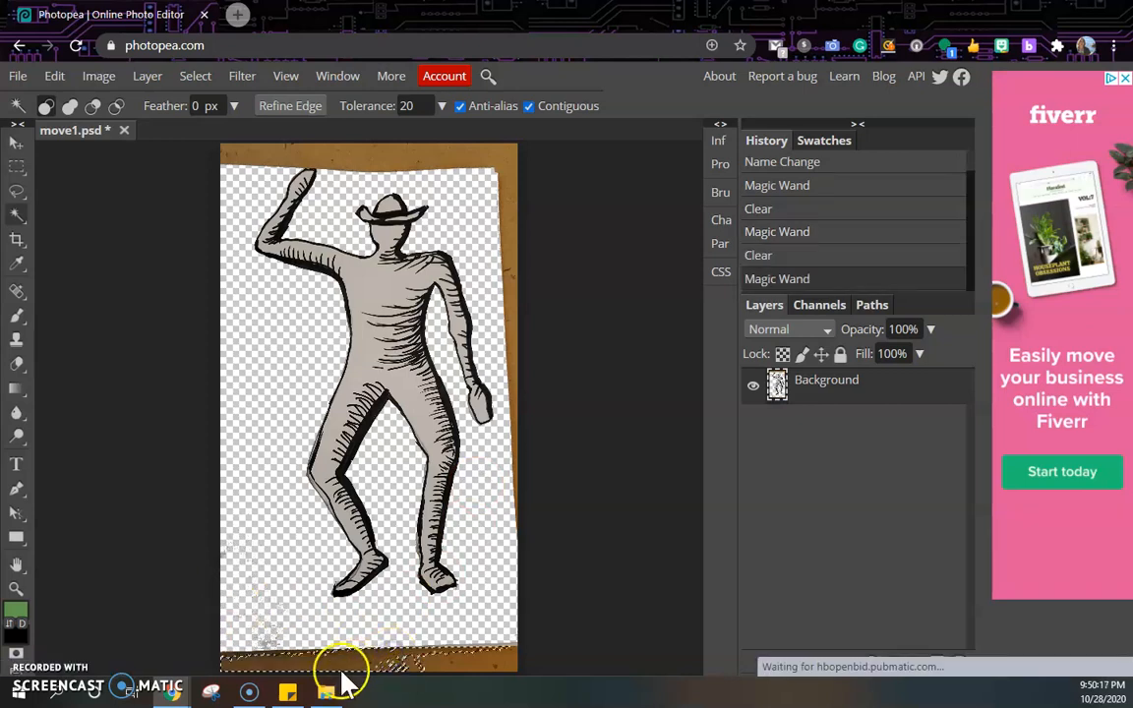
key(Delete)
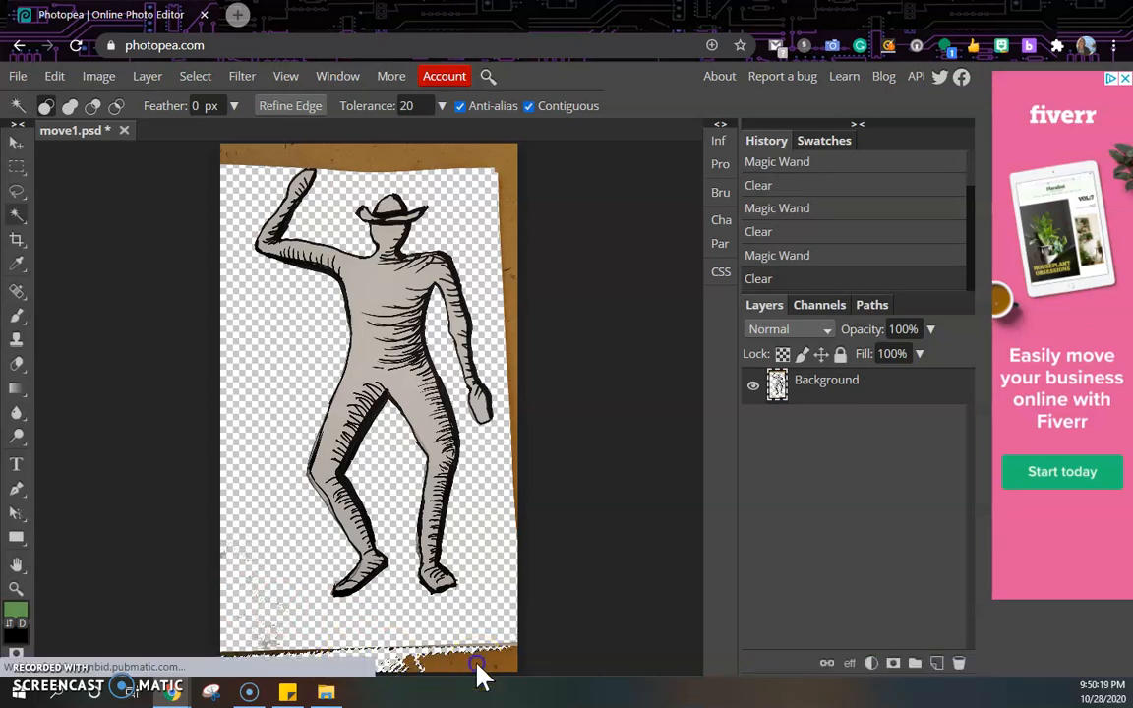
click(360, 645)
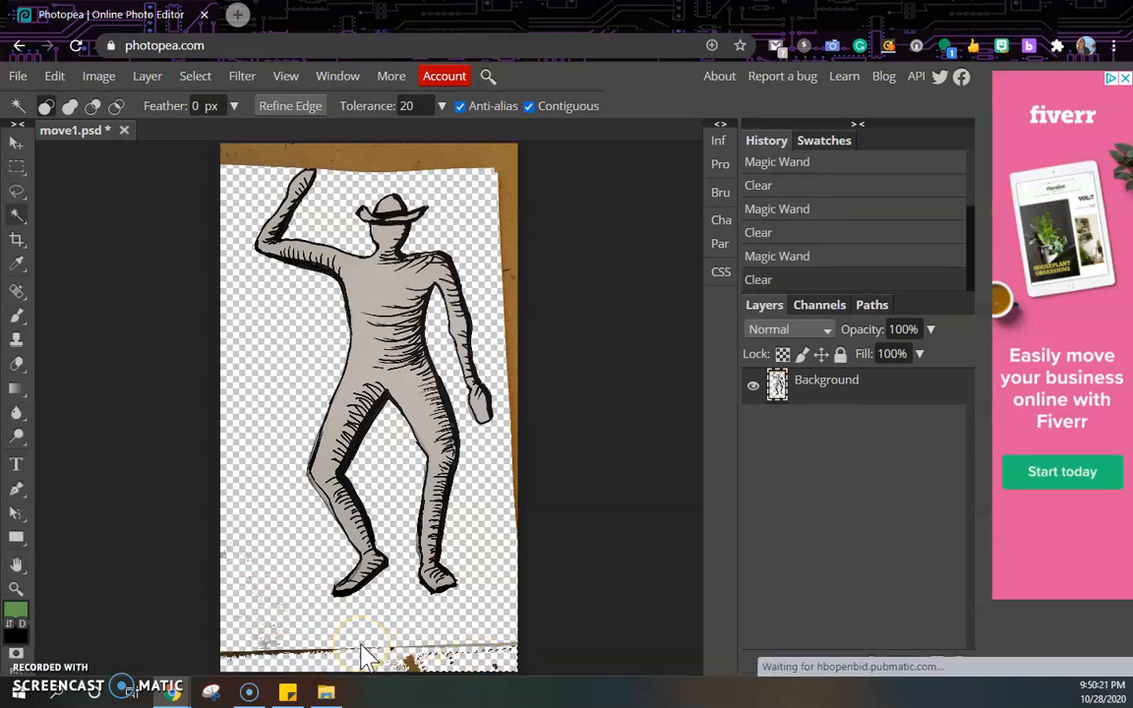
click(460, 157)
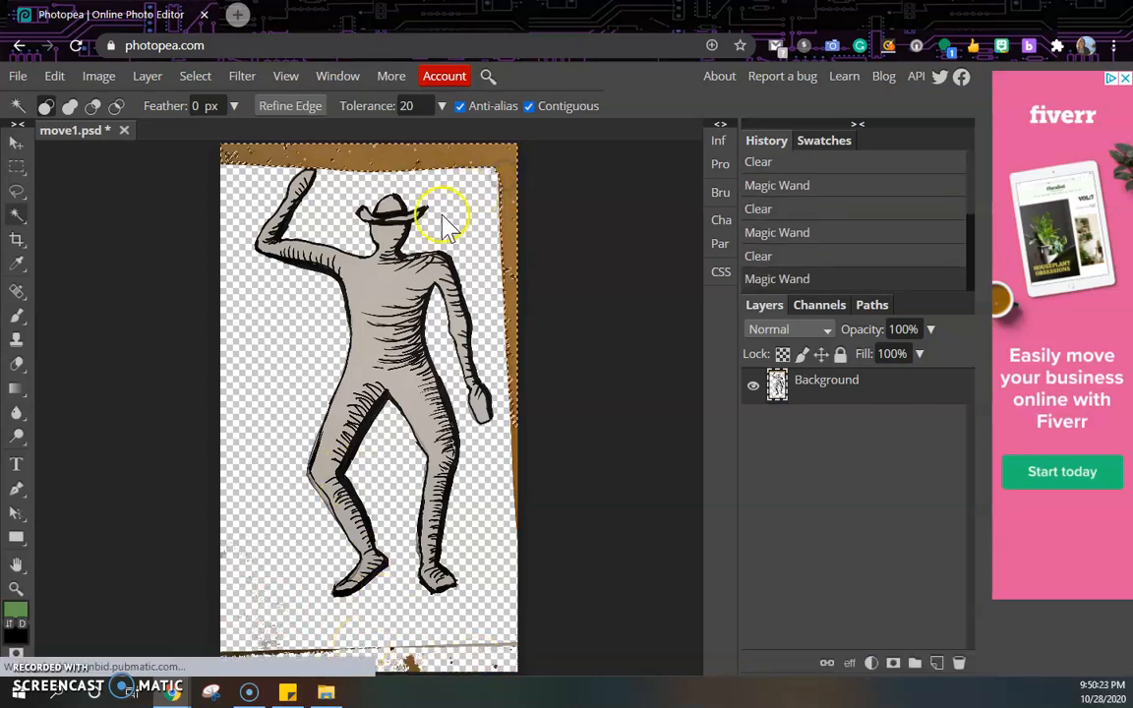
key(Delete)
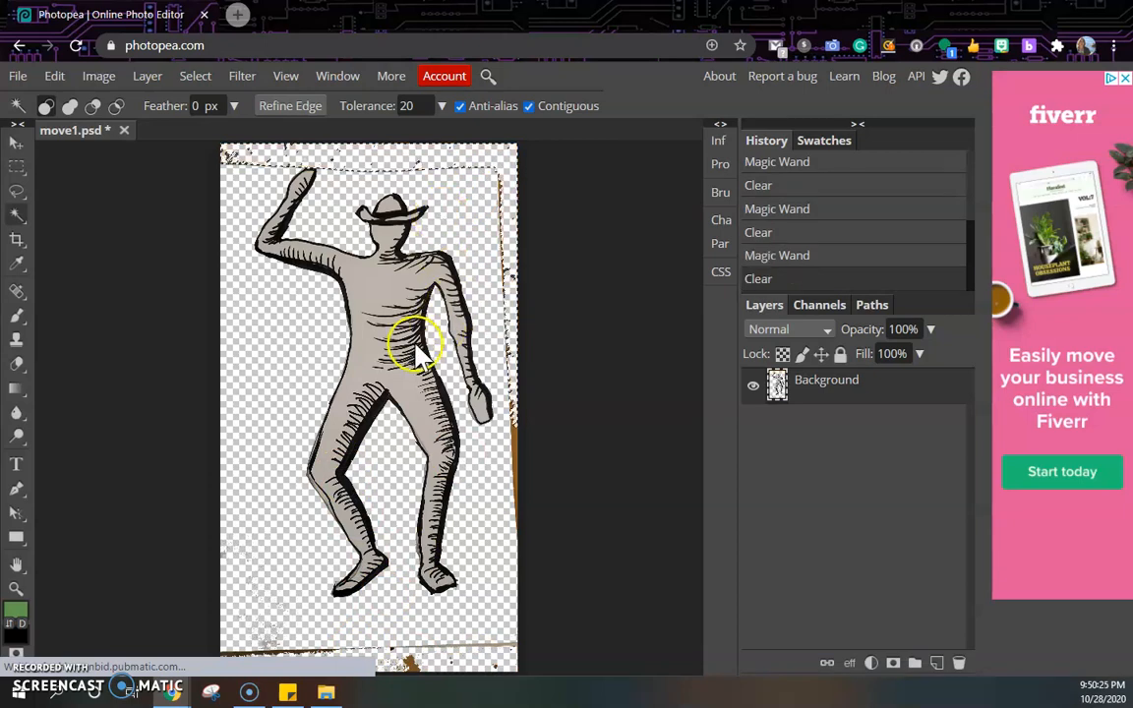
click(796, 187)
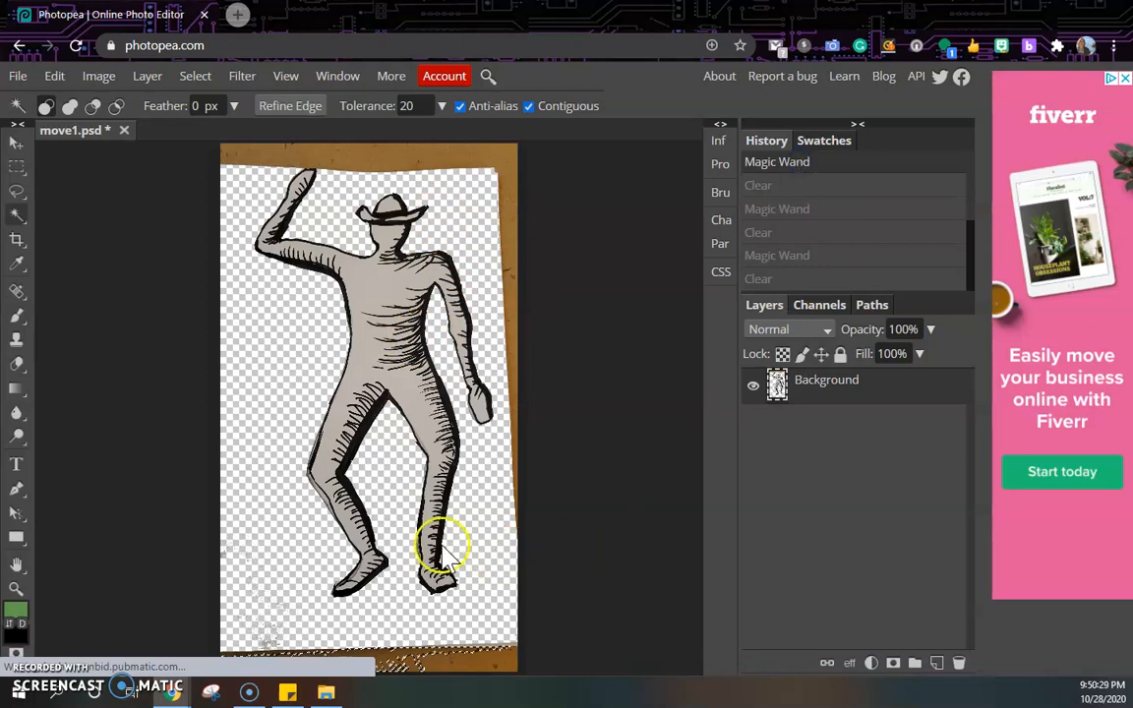
click(935, 245)
click(808, 227)
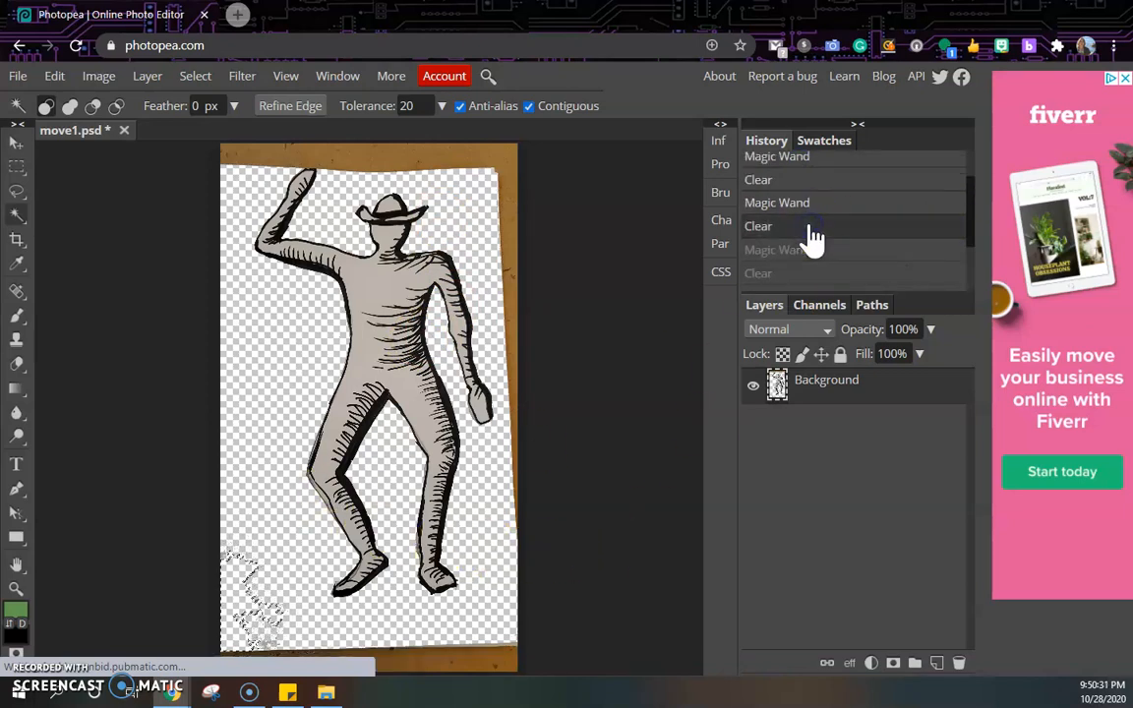
Deselect the current selection.
scroll(812, 237, up, 1)
click(194, 77)
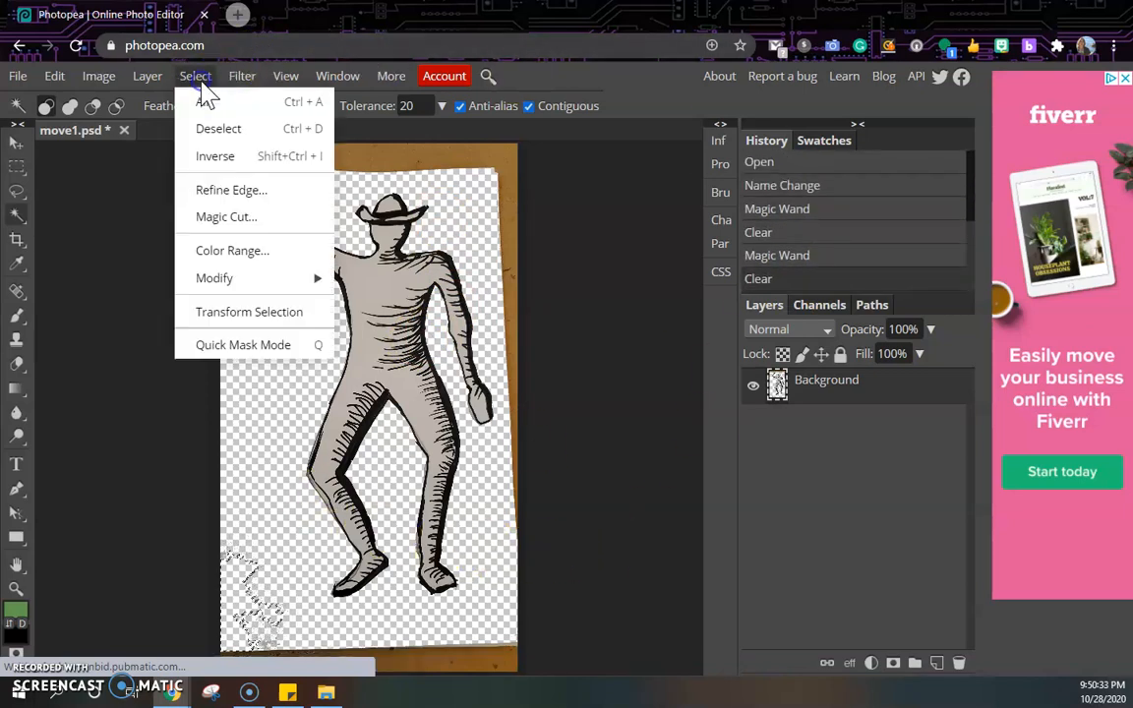
click(220, 128)
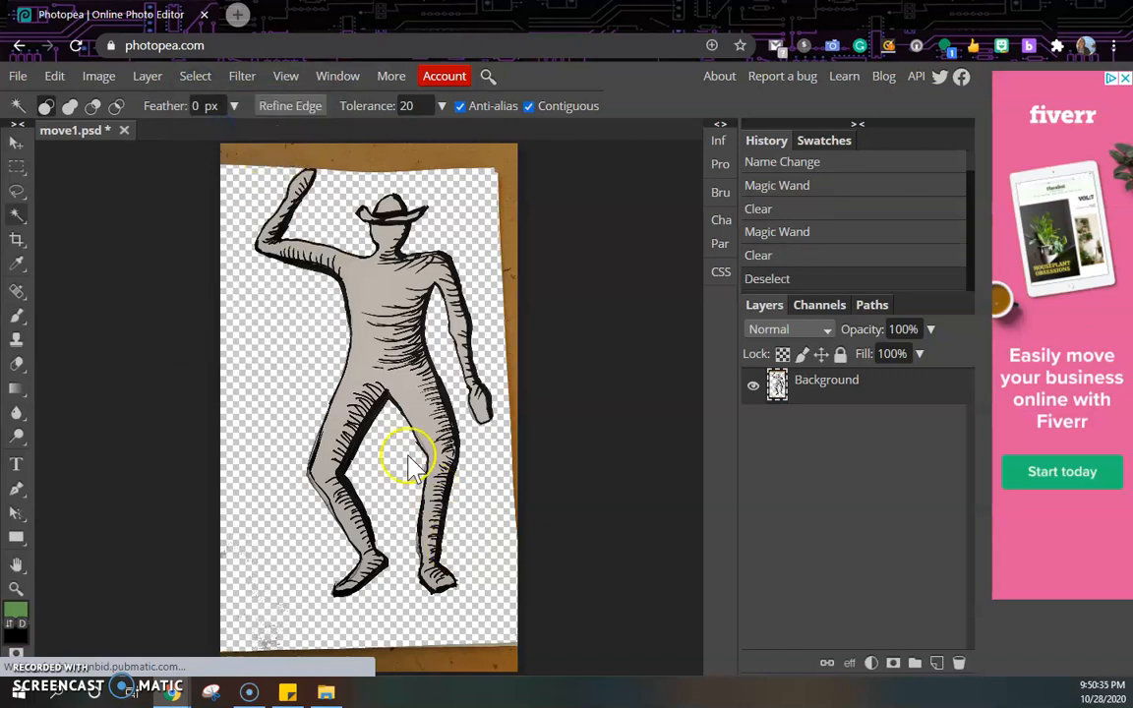
Delete the brown board strips along the top and bottom edges using rectangular selections.
click(18, 169)
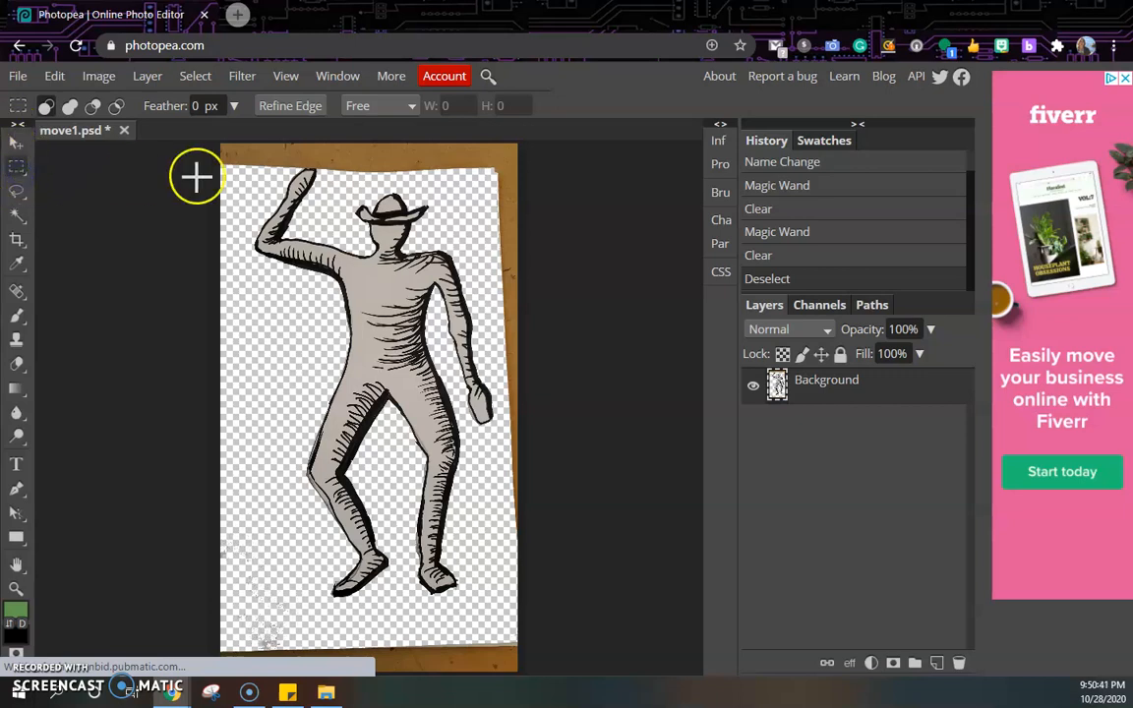
drag(218, 142, 518, 165)
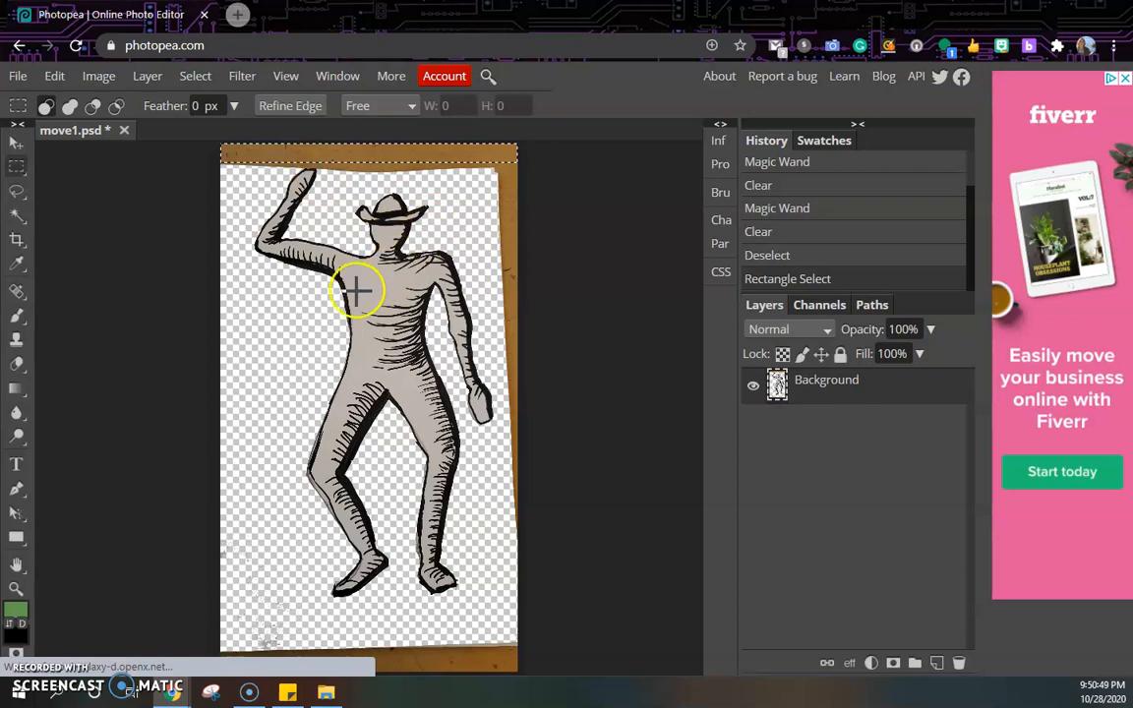
key(Delete)
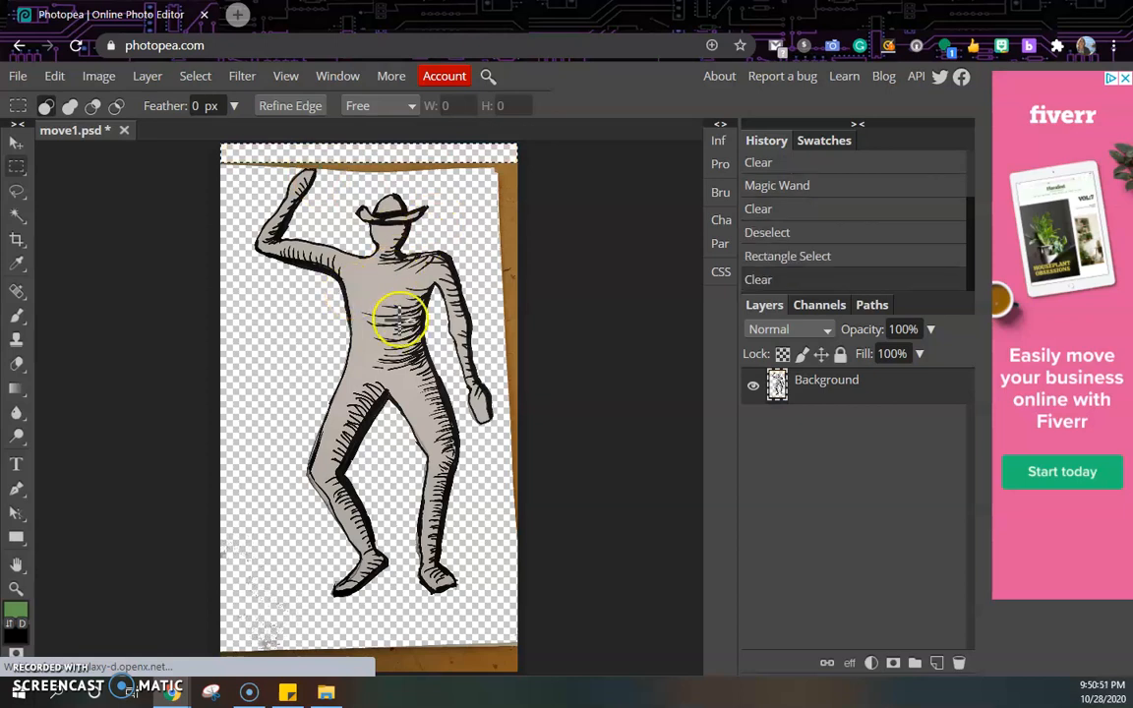
drag(220, 634, 495, 698)
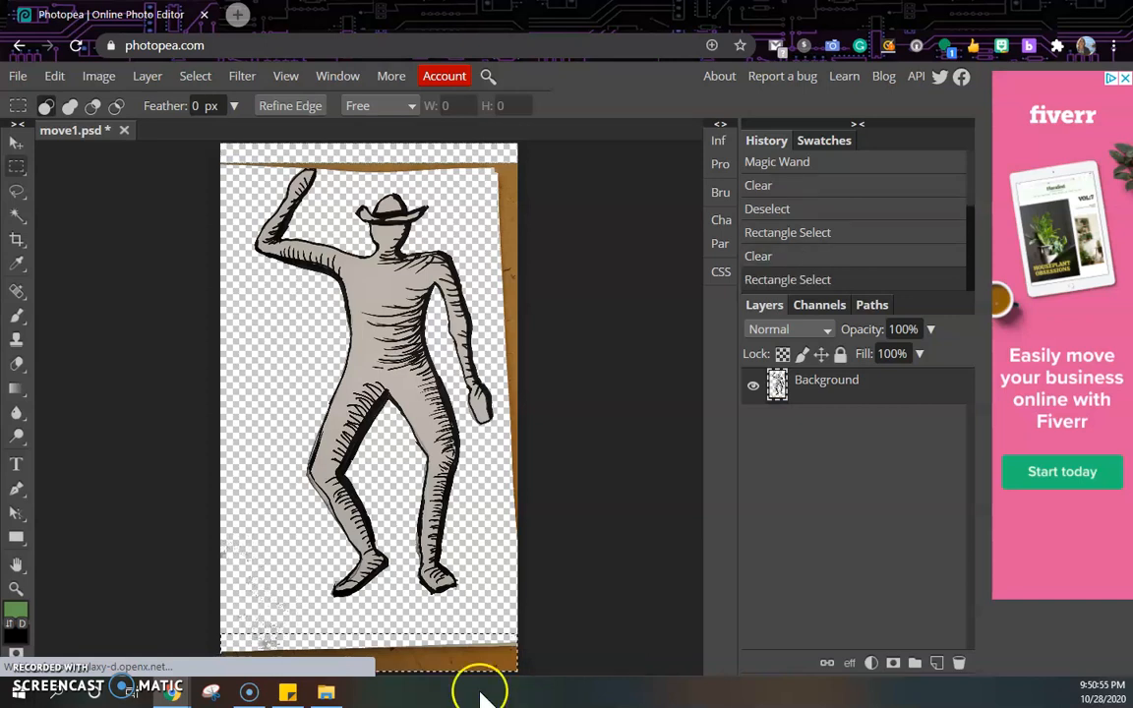
key(Delete)
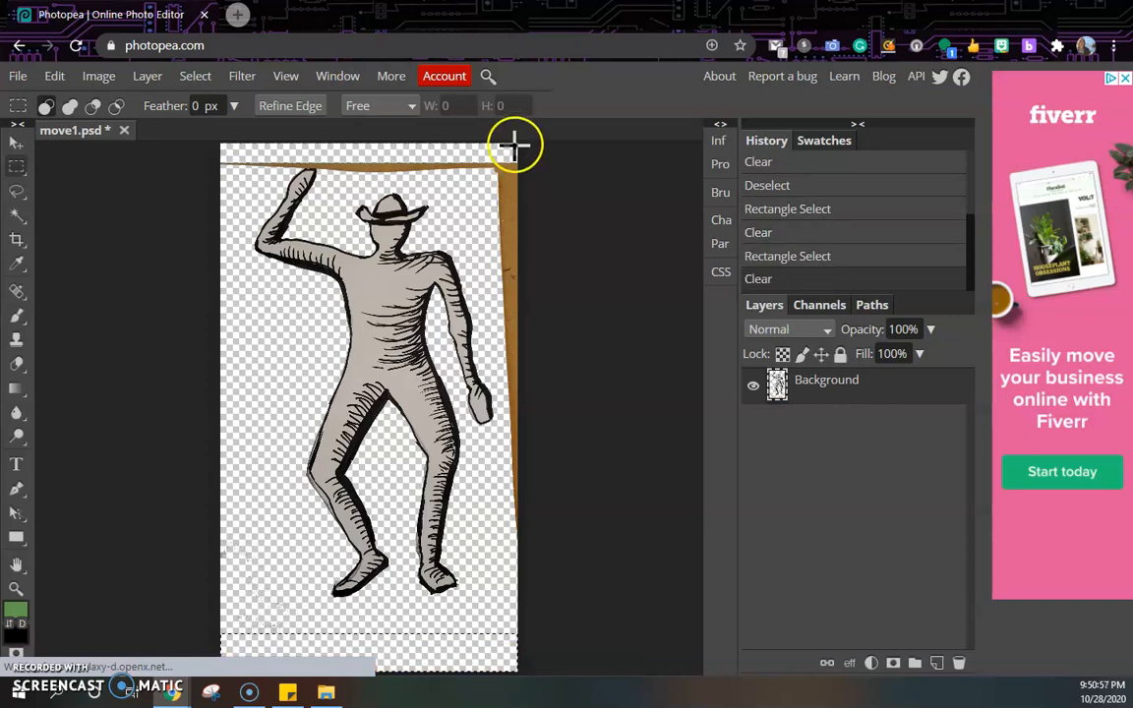
Delete the brown strip along the right edge and the leftover pieces along the top using rectangular selections.
drag(493, 144, 526, 594)
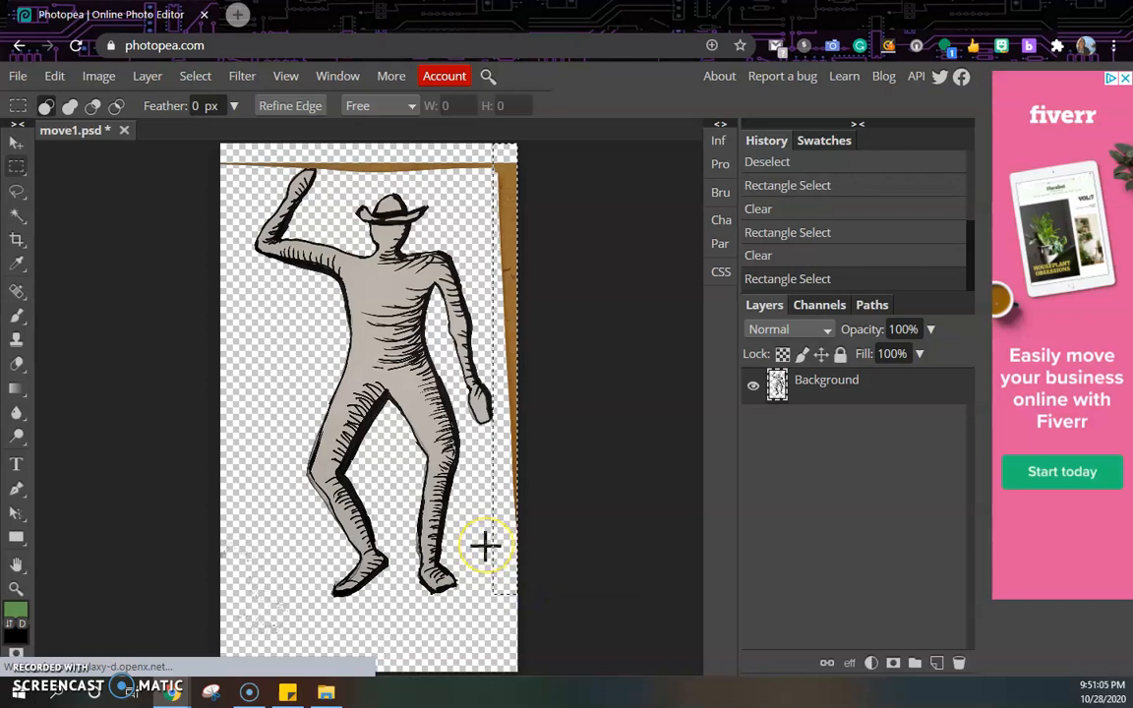
key(Delete)
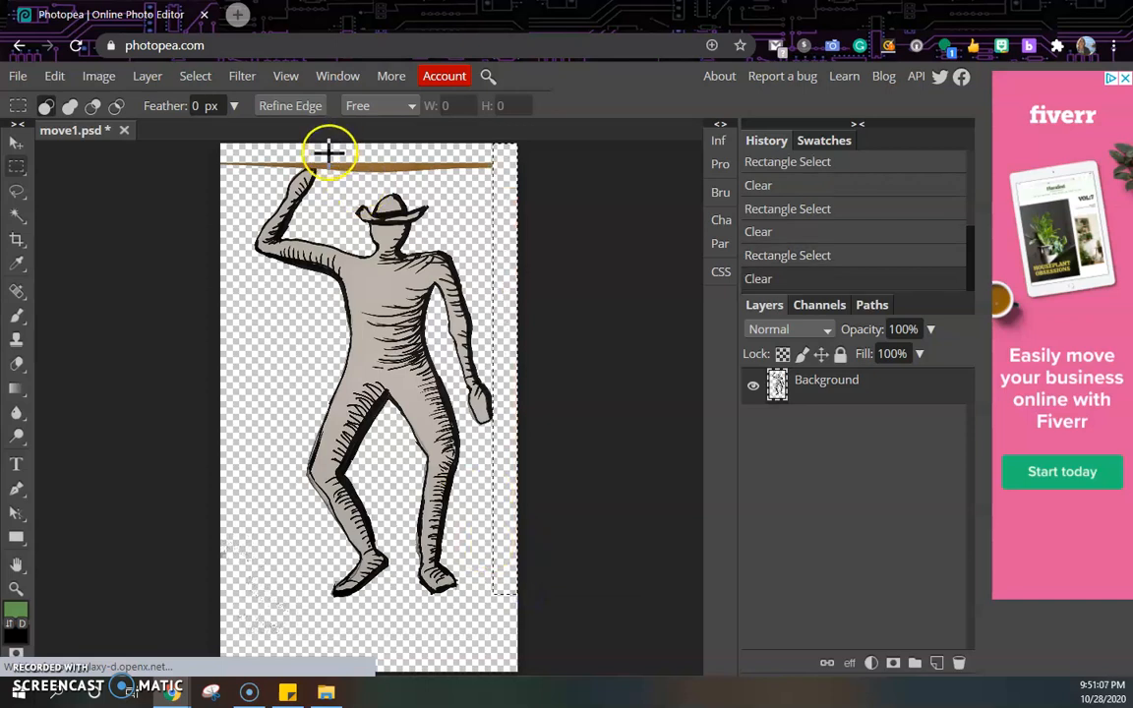
drag(331, 152, 499, 182)
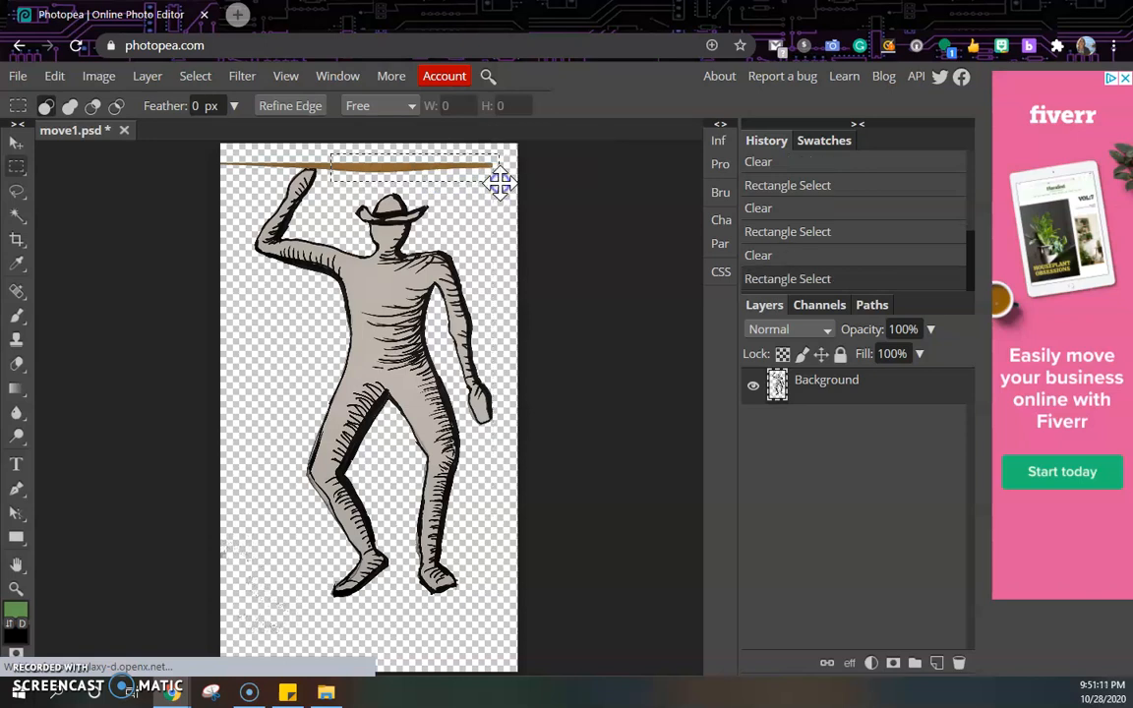
key(Delete)
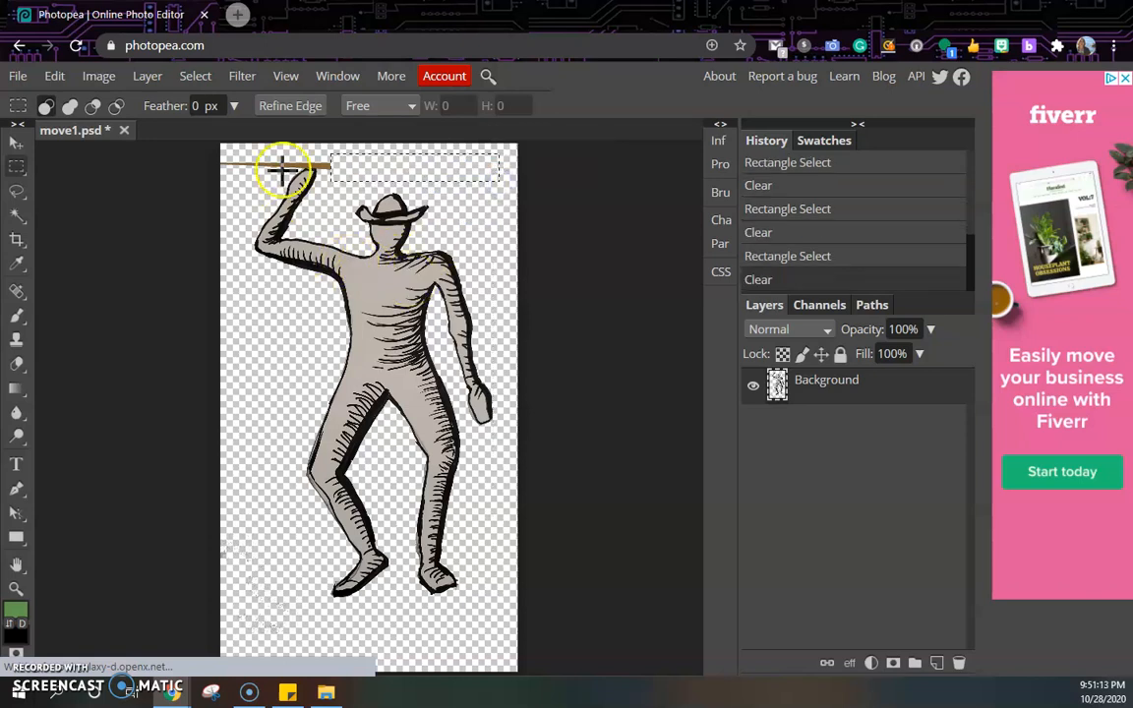
drag(224, 154, 271, 182)
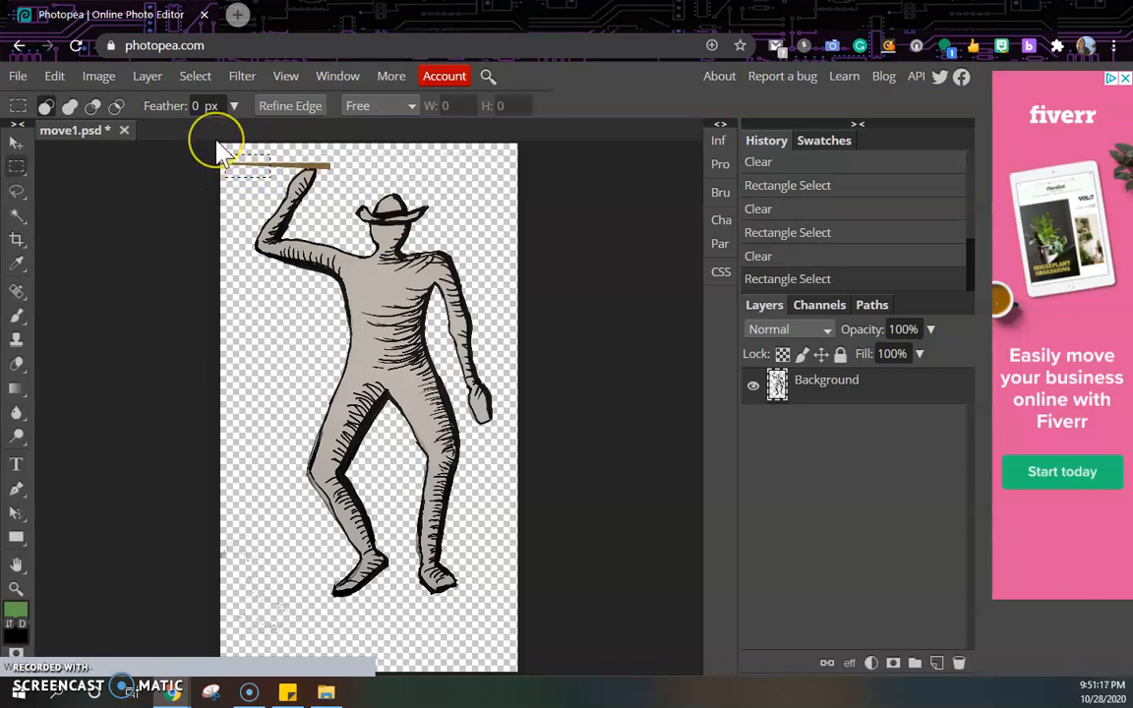
key(Delete)
drag(220, 152, 249, 196)
key(Delete)
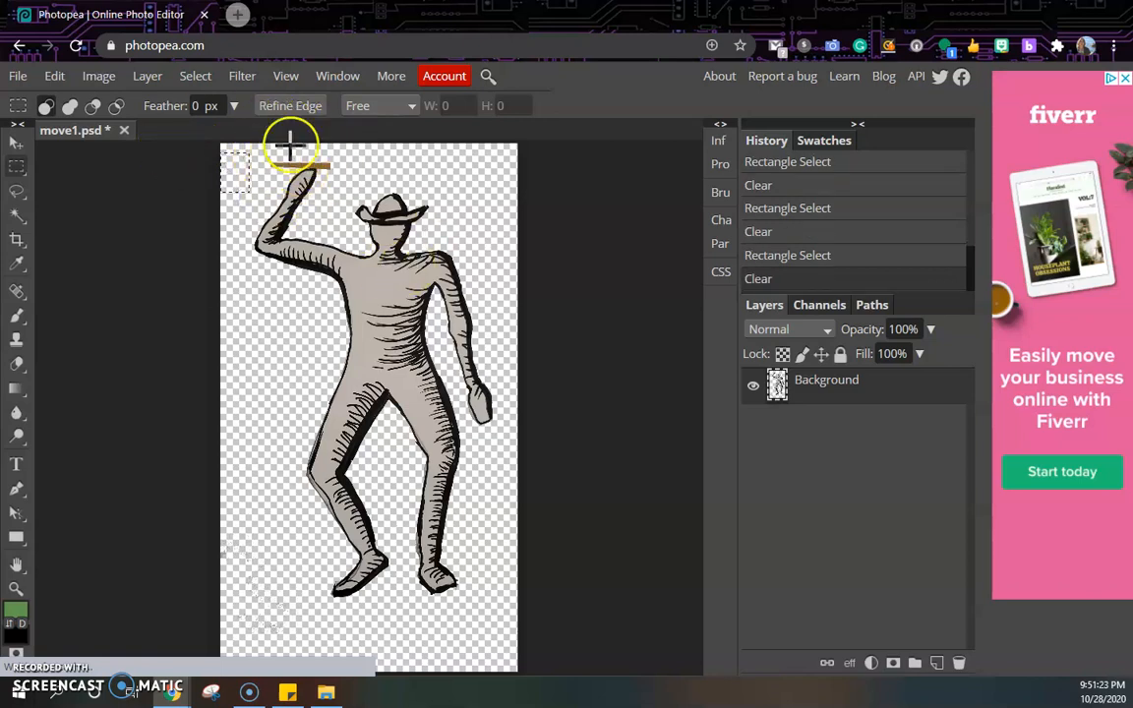
Clear the remaining brown bar above the raised hand with the Magic Wand.
click(291, 78)
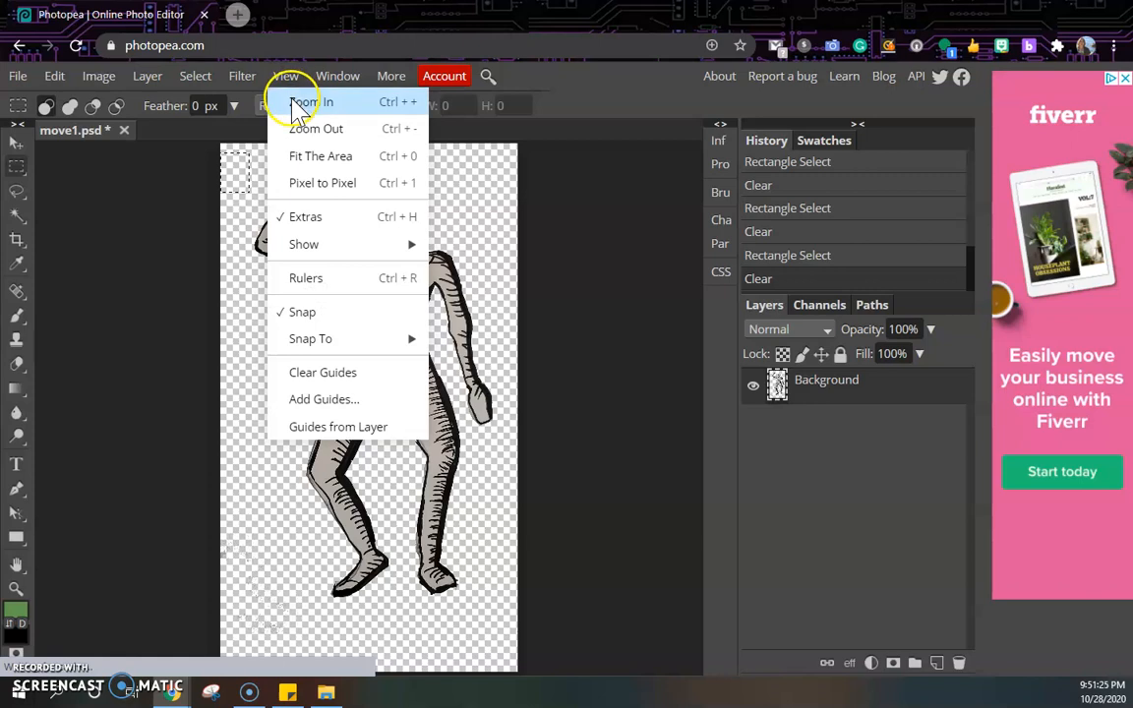
click(294, 103)
click(293, 78)
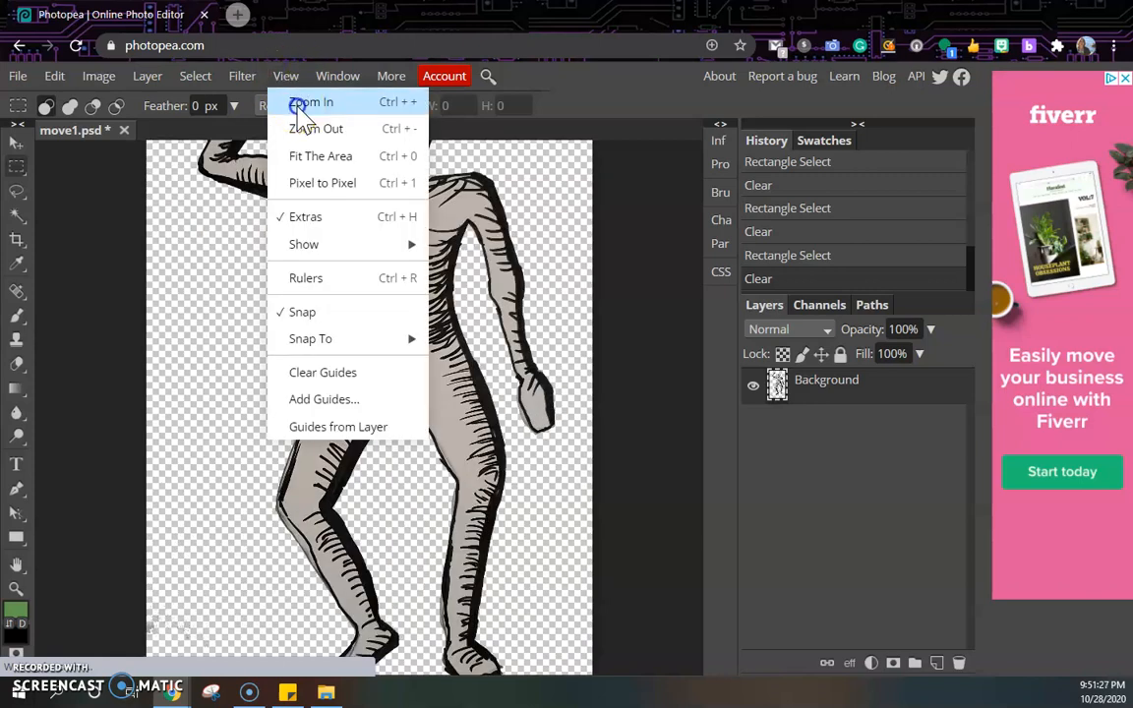
click(298, 102)
scroll(323, 285, up, 5)
scroll(324, 278, down, 2)
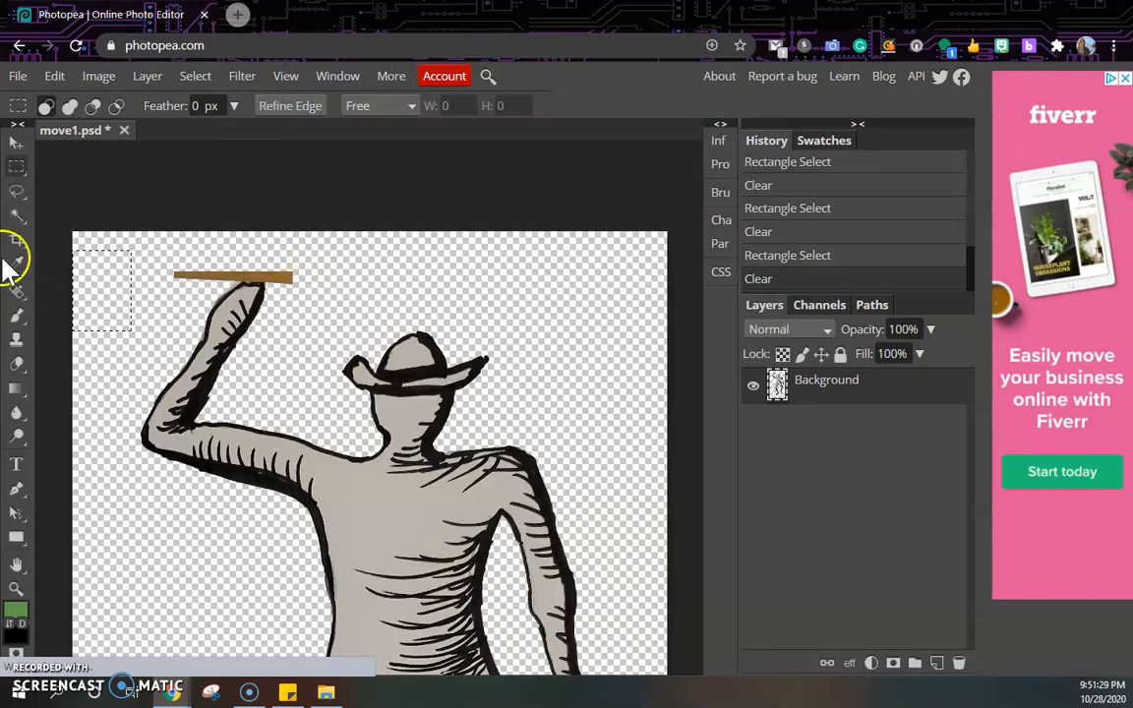
click(18, 219)
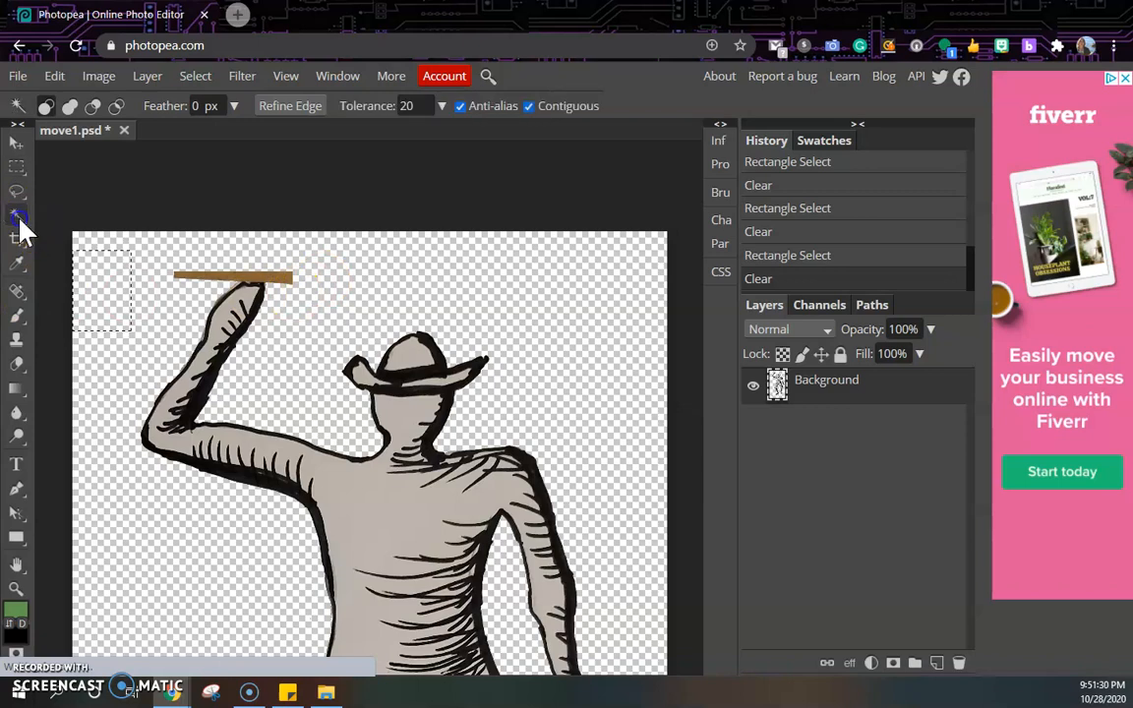
click(282, 274)
key(Delete)
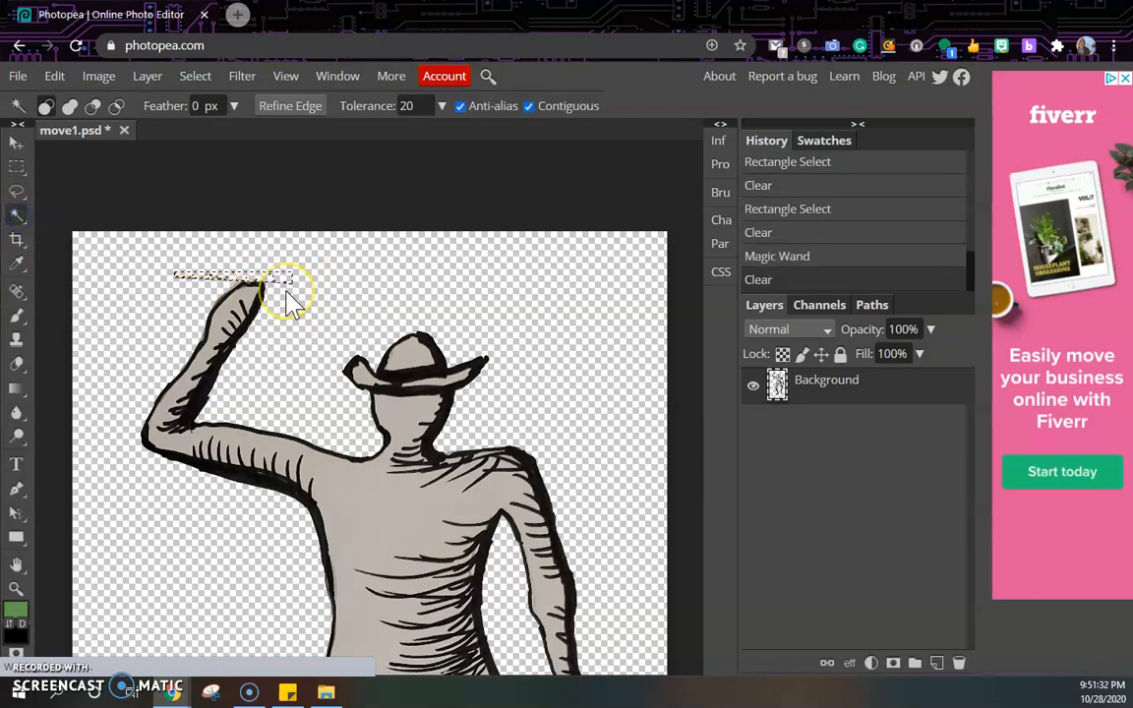
Deselect the Magic Wand selection.
click(18, 147)
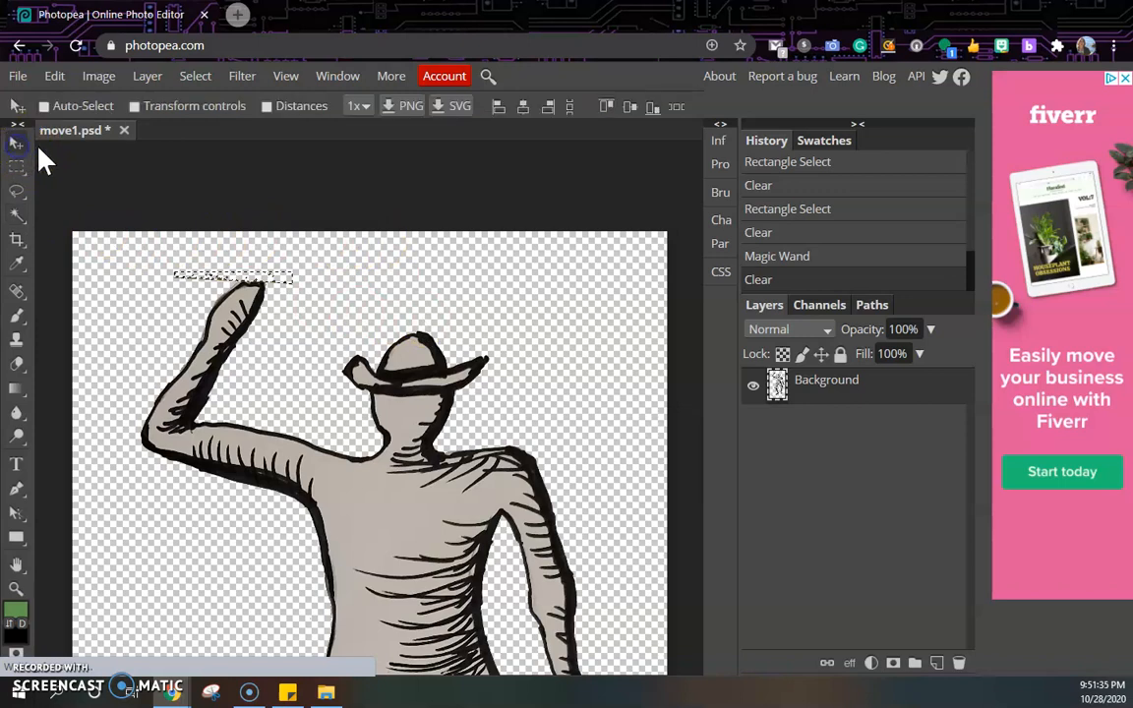
click(17, 216)
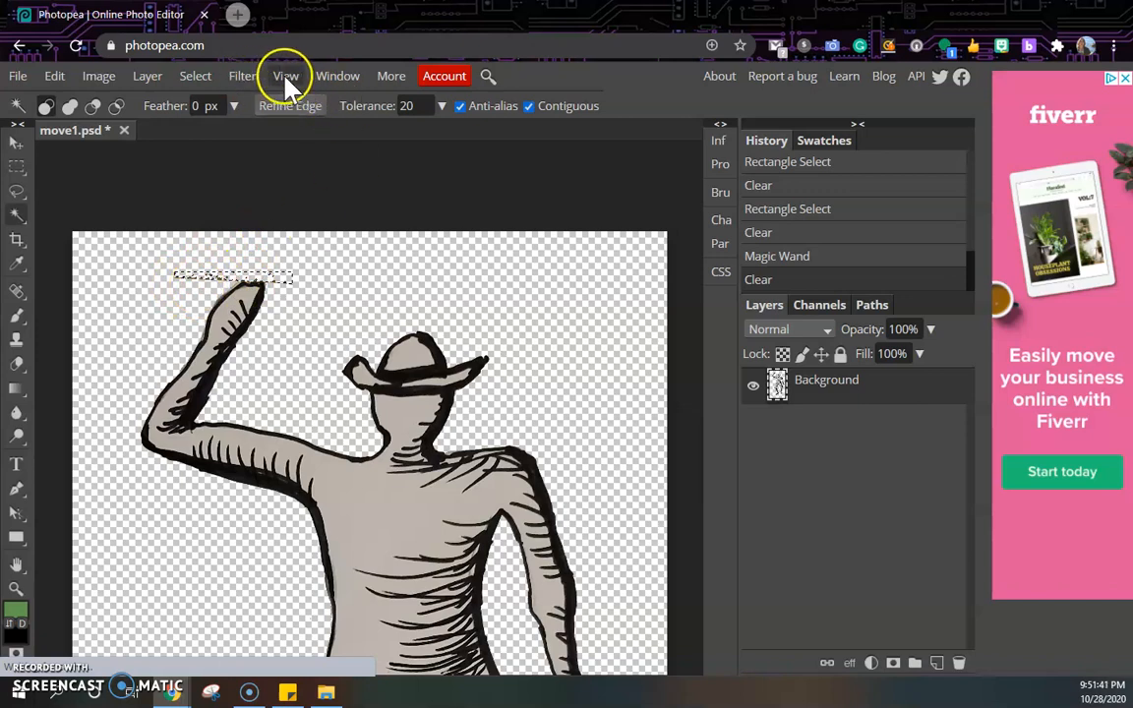
click(195, 75)
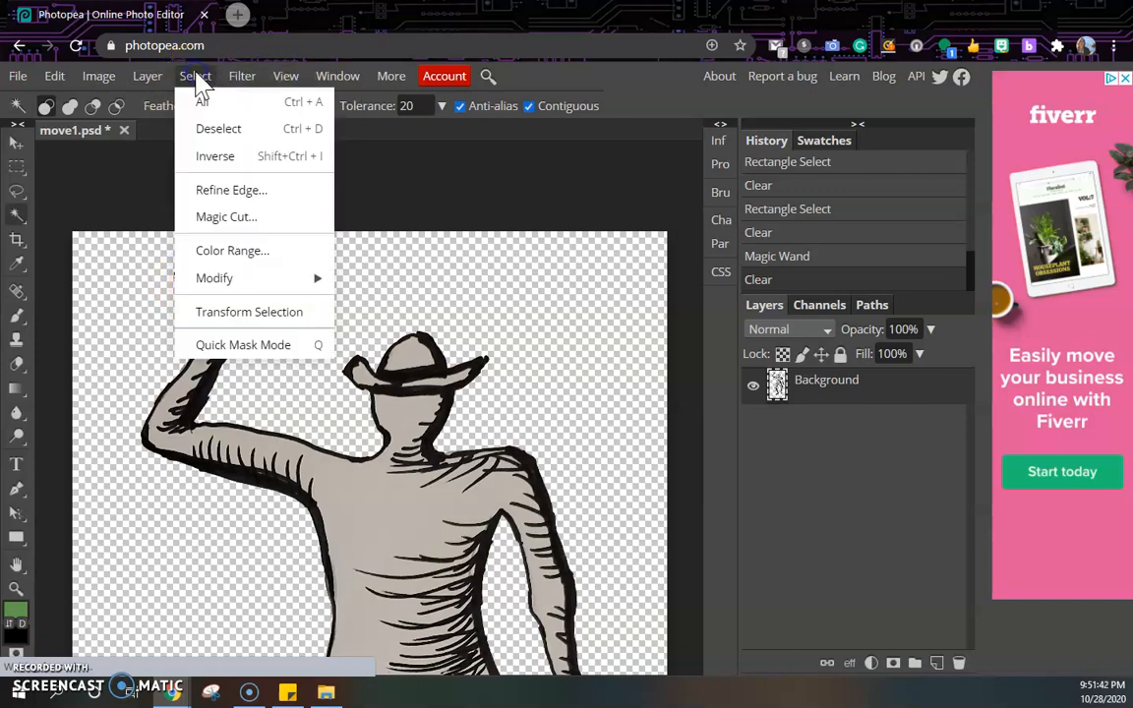
click(239, 129)
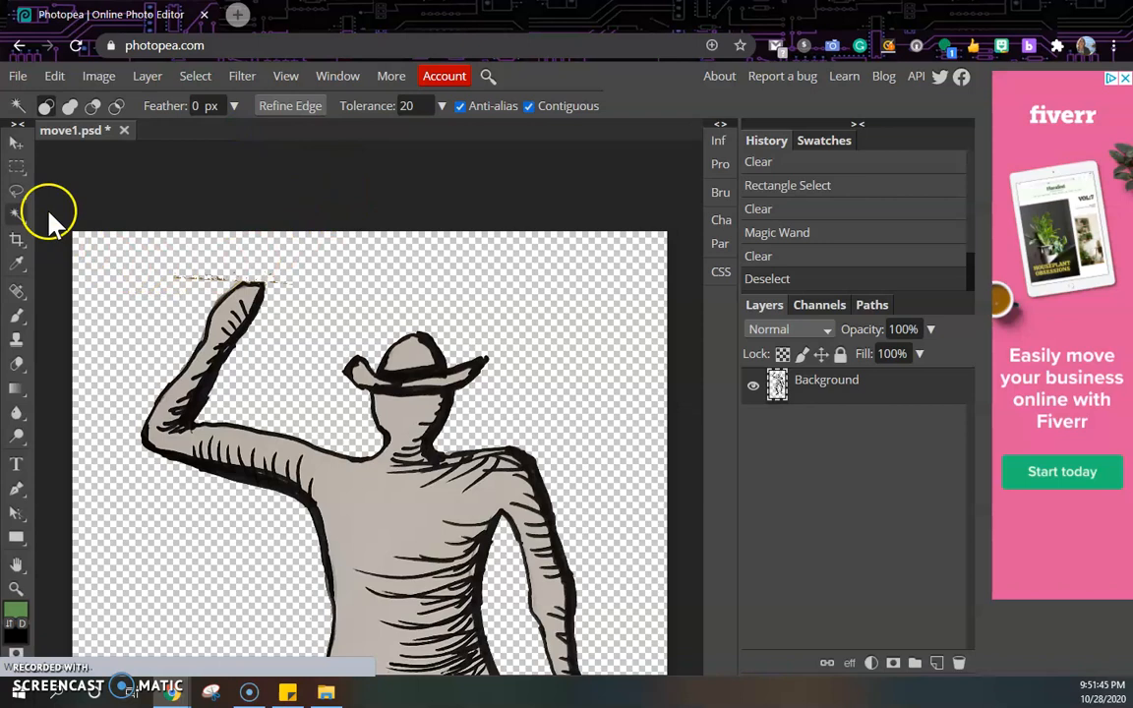
Delete the leftover specks left of the raised hand with a rectangular selection.
click(16, 167)
drag(145, 265, 235, 285)
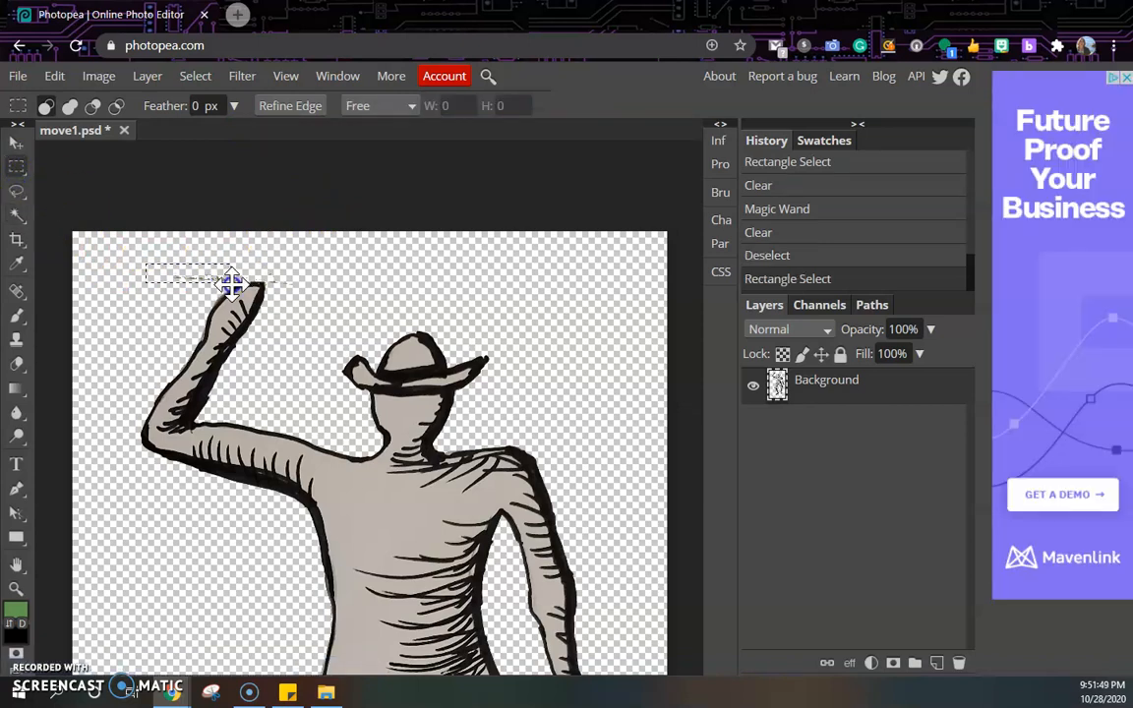
key(Delete)
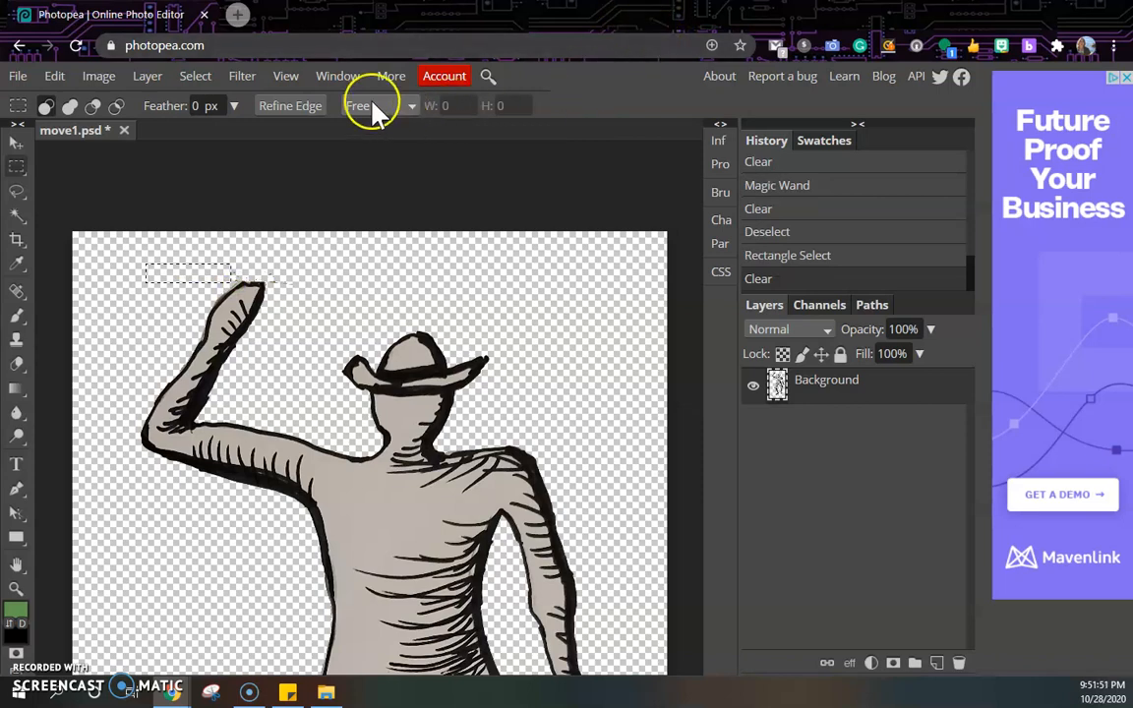
Delete the specks just above the raised hand's fingertips with a small rectangular selection.
click(298, 78)
click(298, 104)
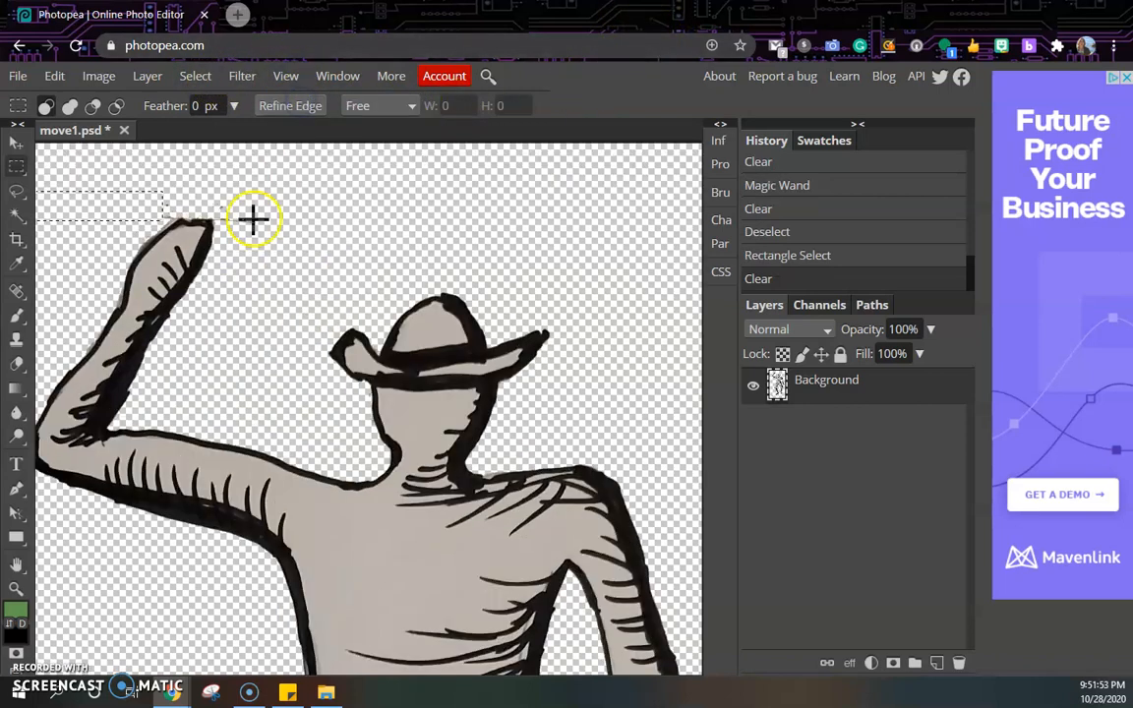
drag(233, 210, 261, 236)
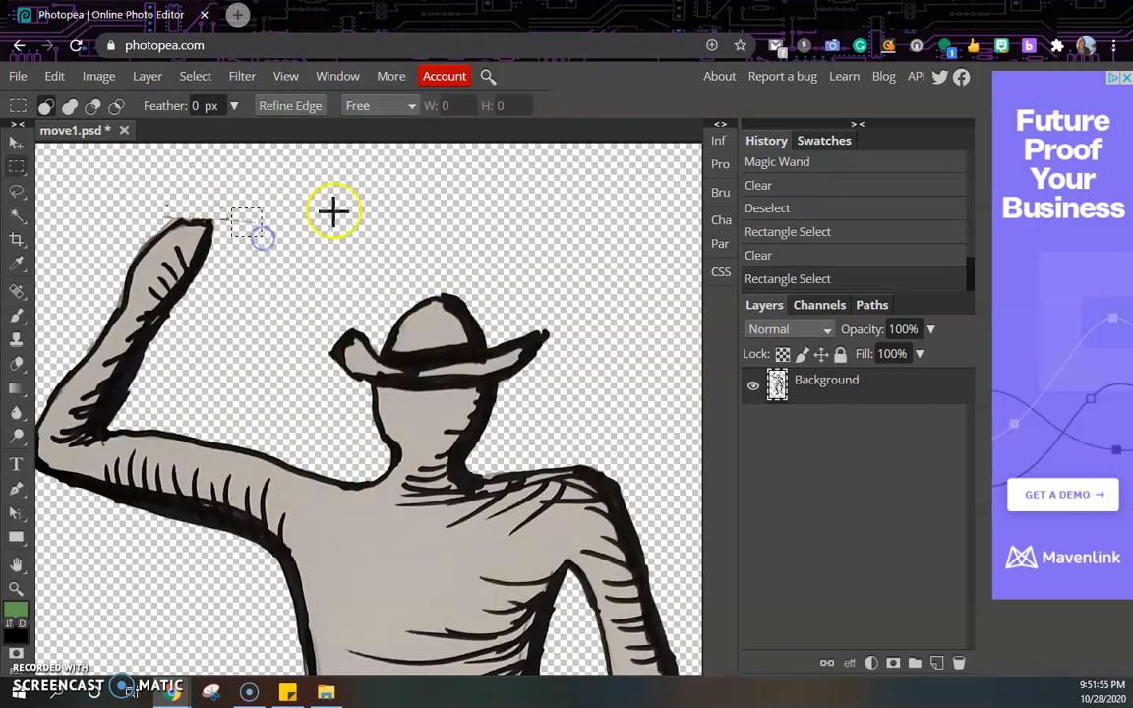
key(Delete)
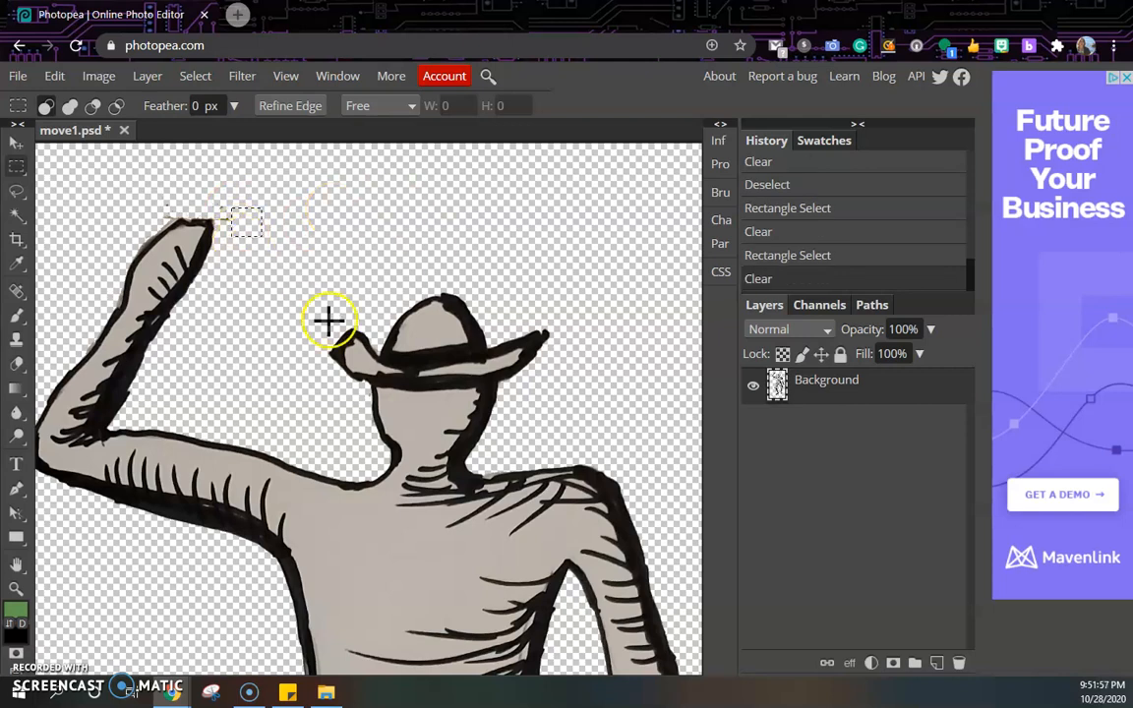
Delete the scattered specks left of the feet with a rectangular selection.
scroll(371, 333, down, 10)
scroll(374, 342, up, 4)
scroll(374, 349, down, 3)
scroll(374, 346, up, 1)
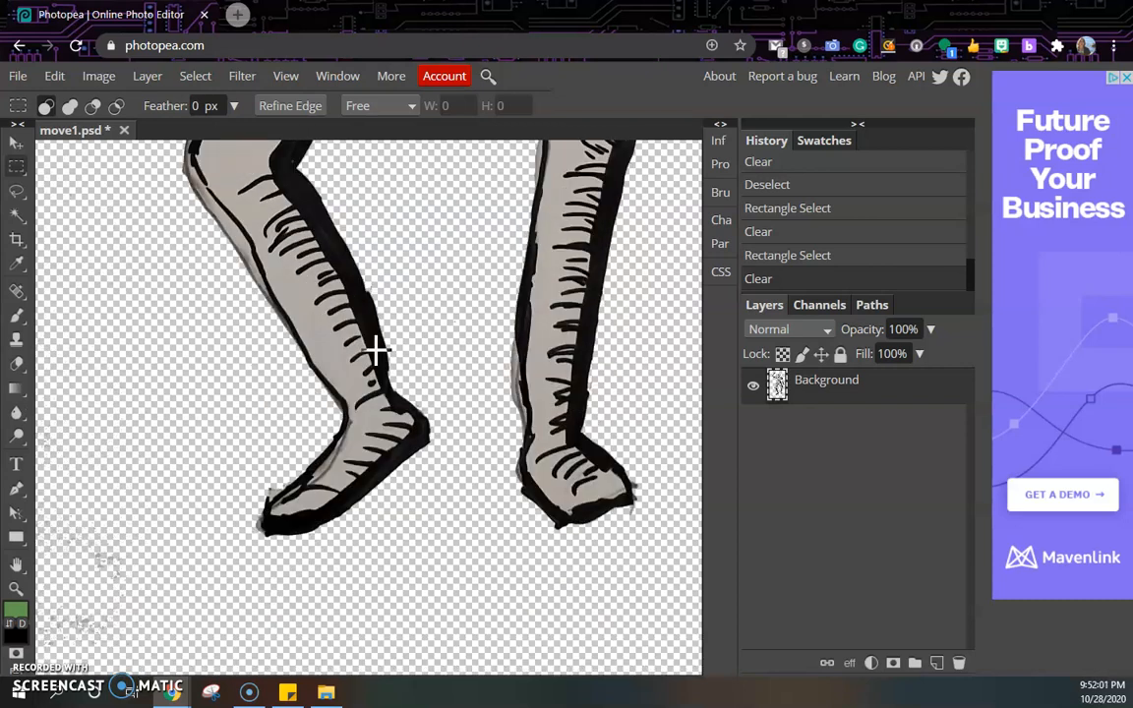
scroll(374, 346, down, 3)
drag(61, 354, 39, 351)
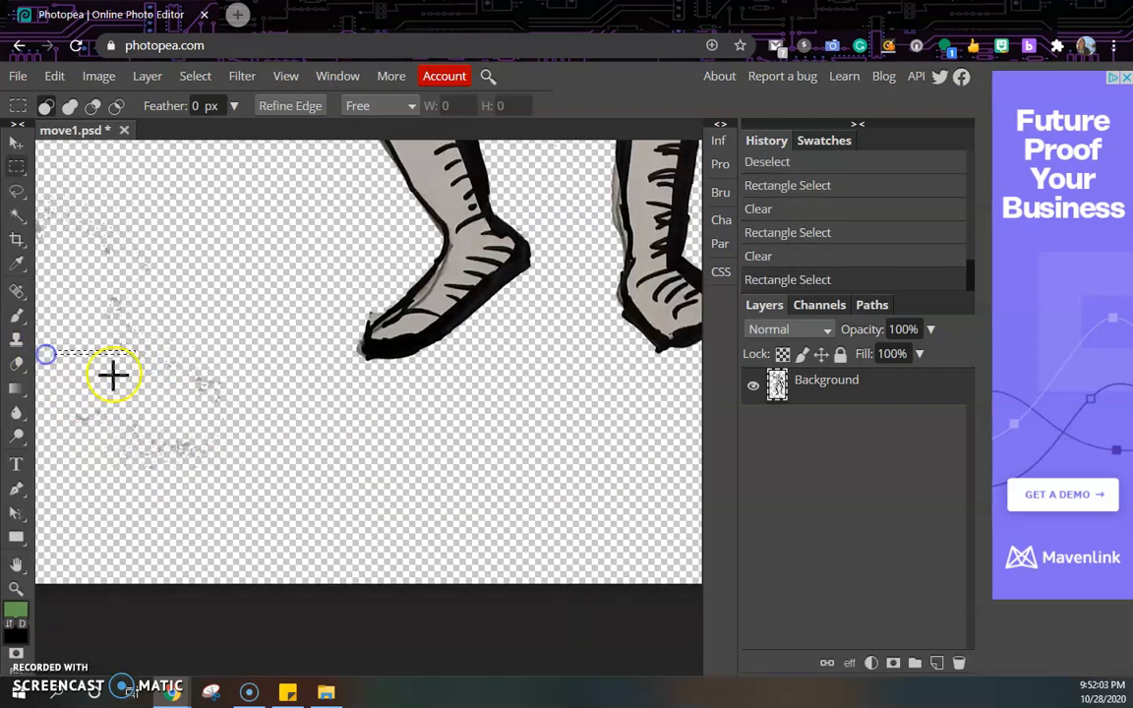
drag(84, 229, 276, 498)
key(Delete)
key(Delete)
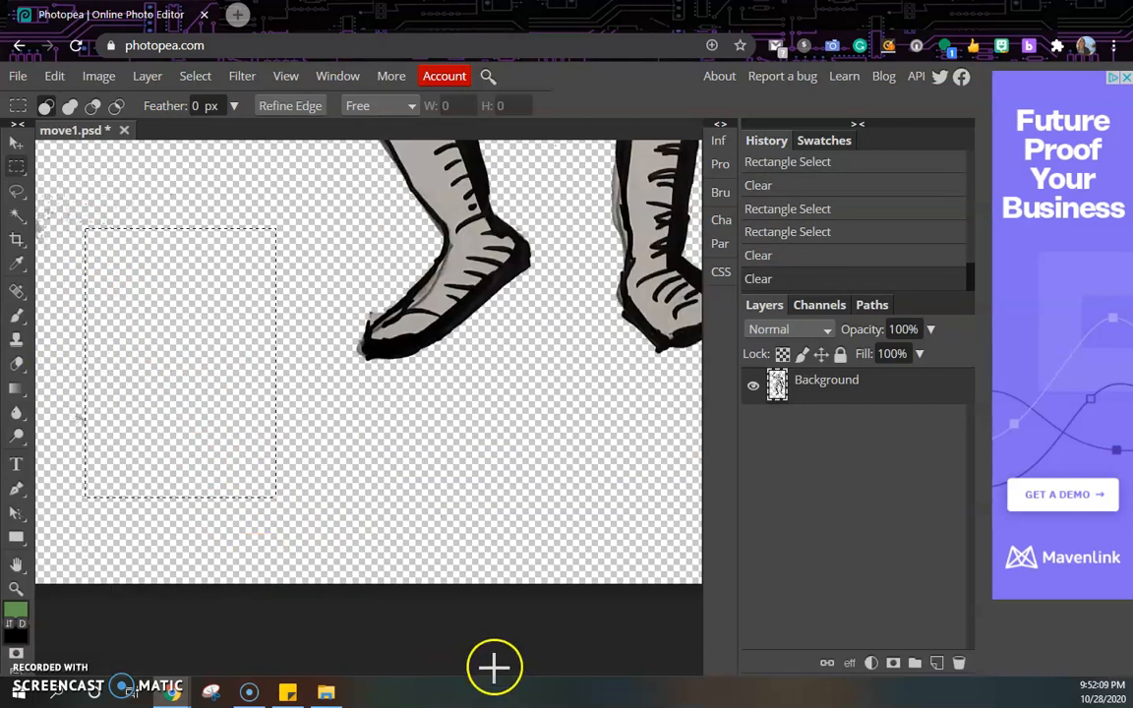
Clear the area beside the left leg with the Magic Wand, then step back in History to undo it.
scroll(295, 575, up, 5)
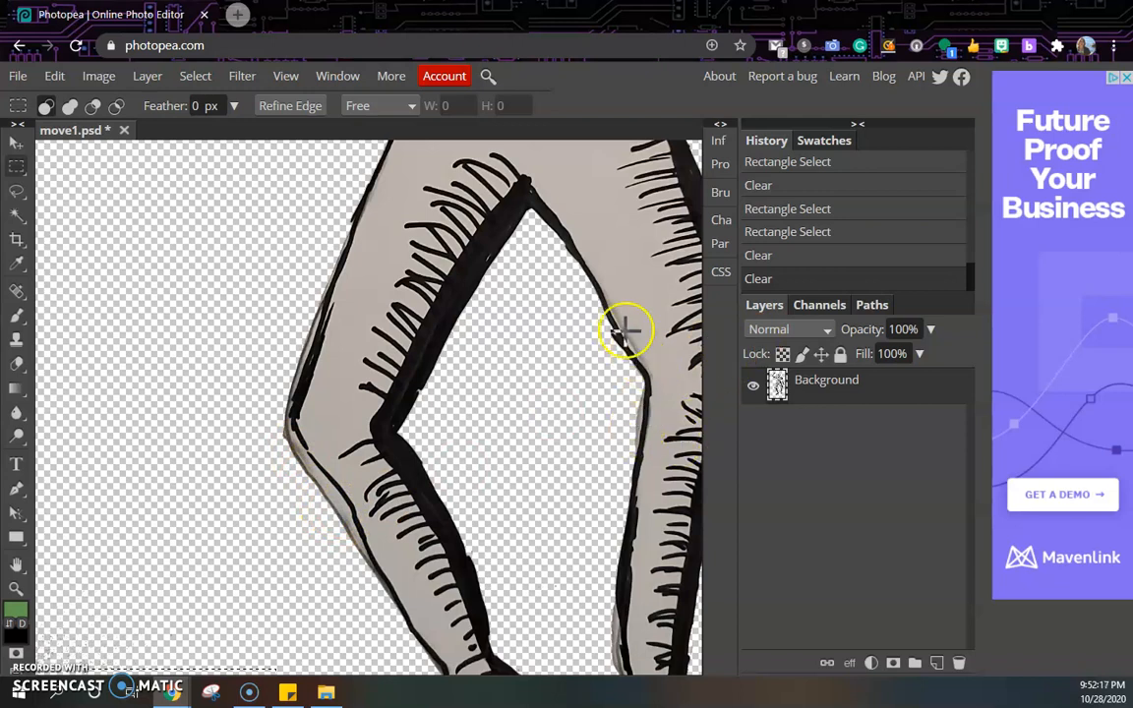
scroll(484, 455, up, 5)
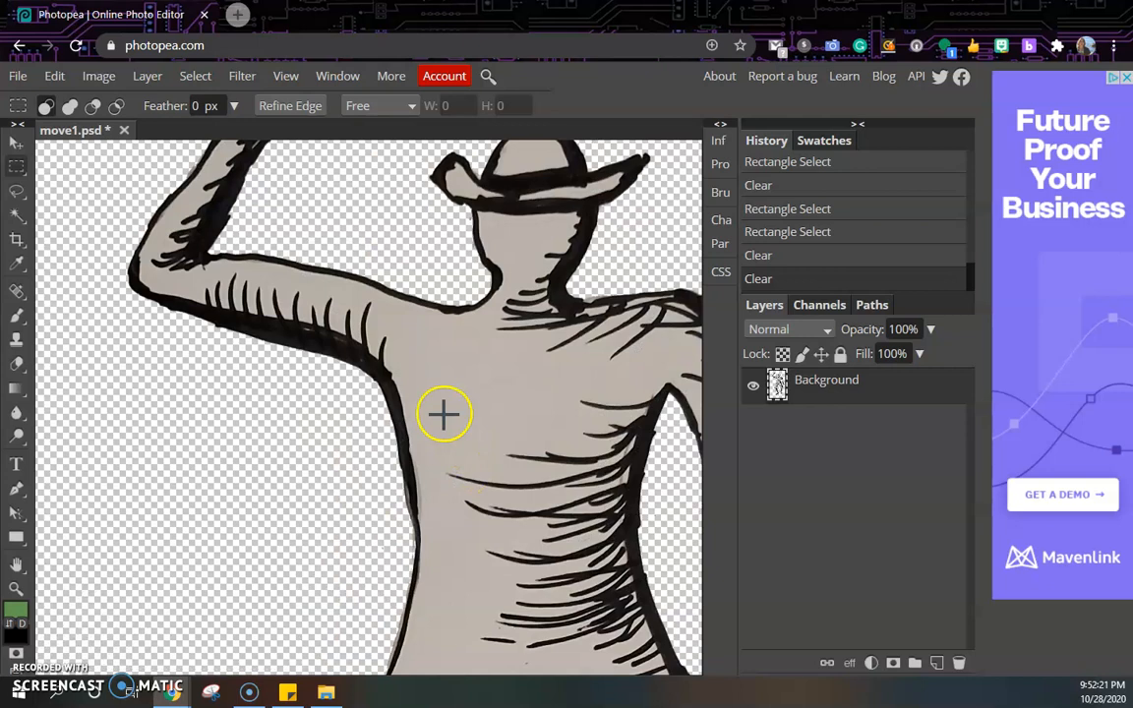
scroll(442, 412, down, 5)
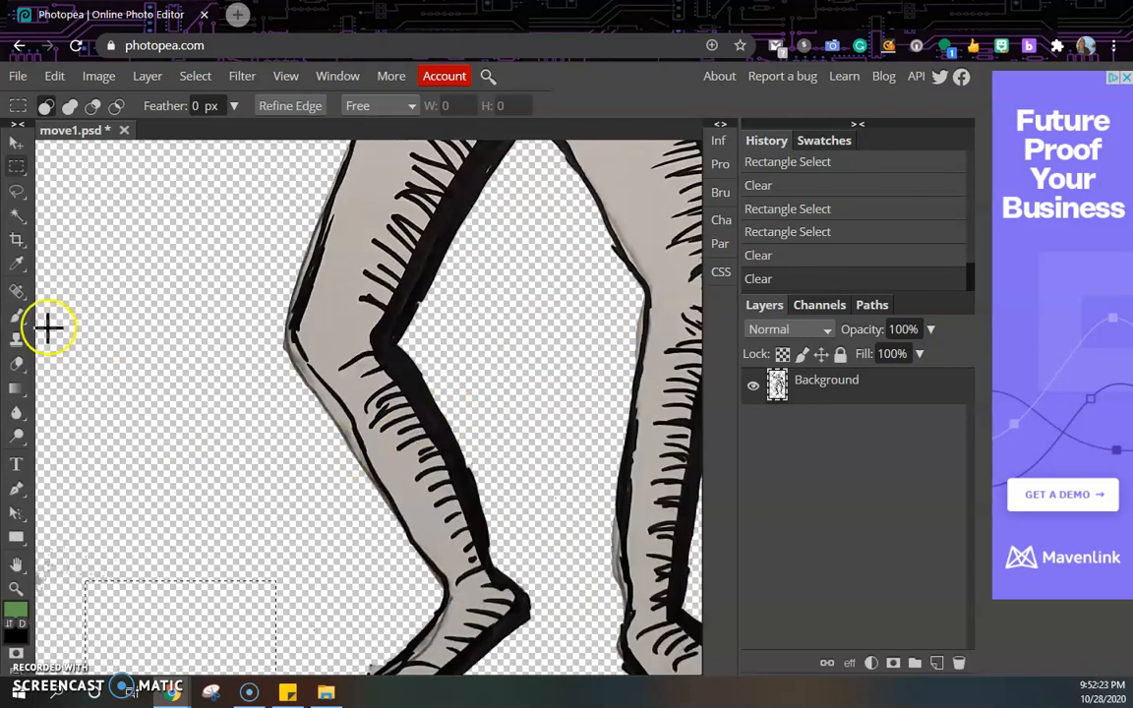
click(15, 219)
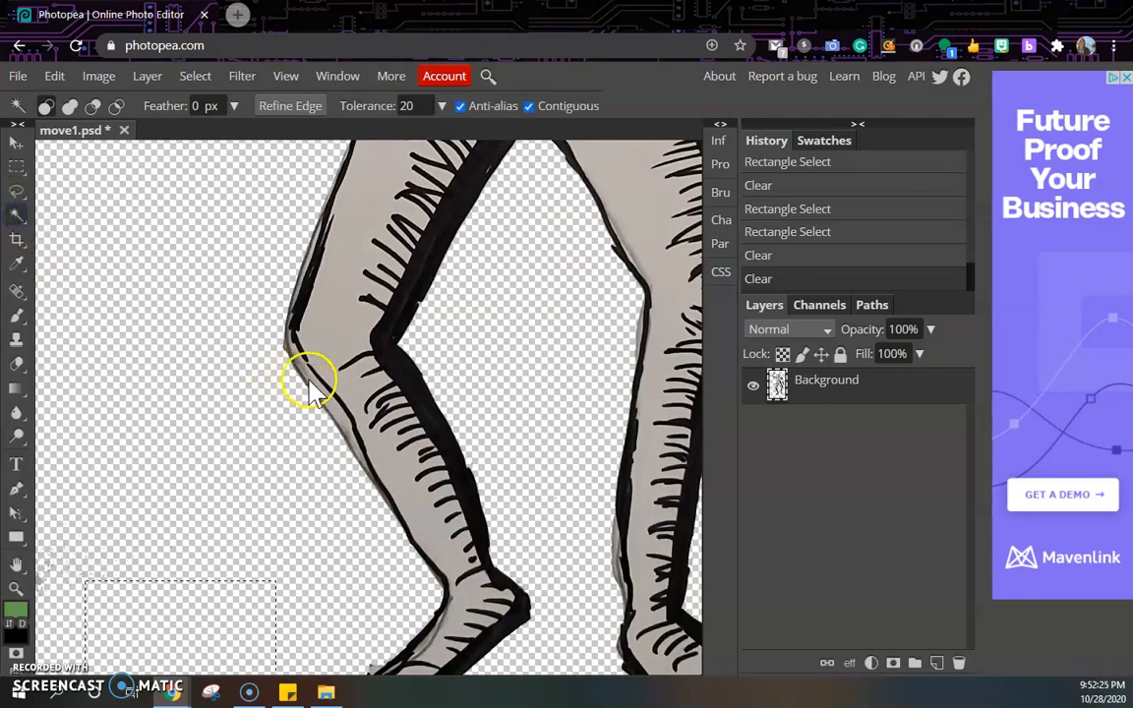
click(332, 413)
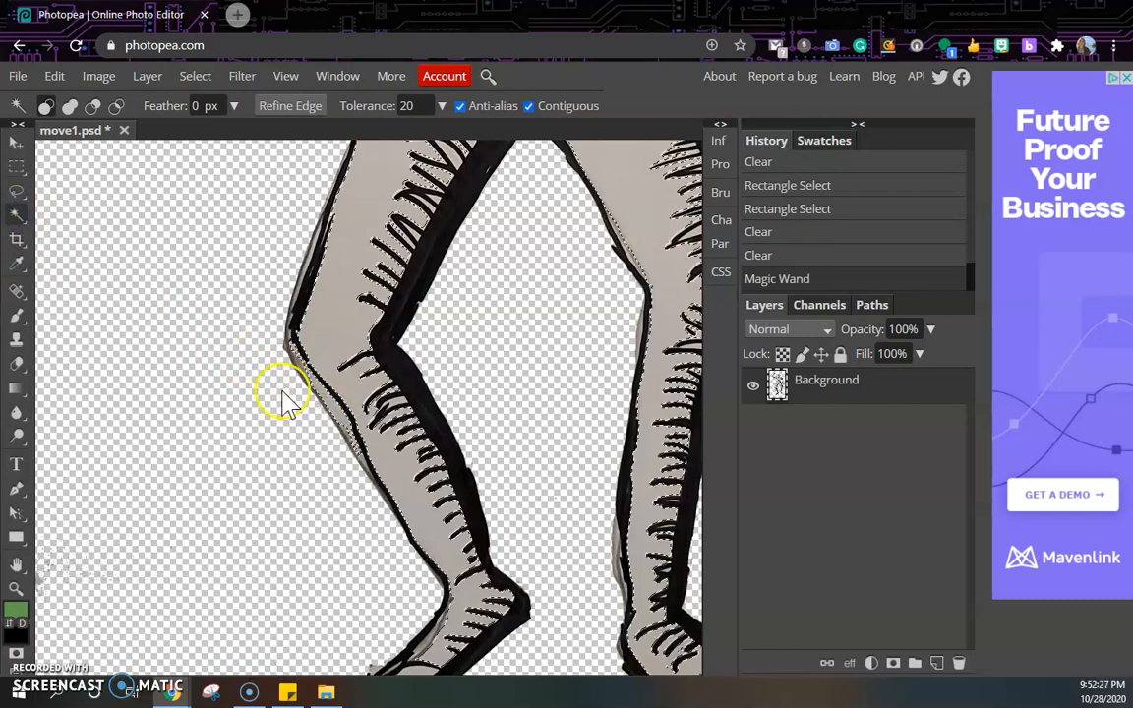
key(Delete)
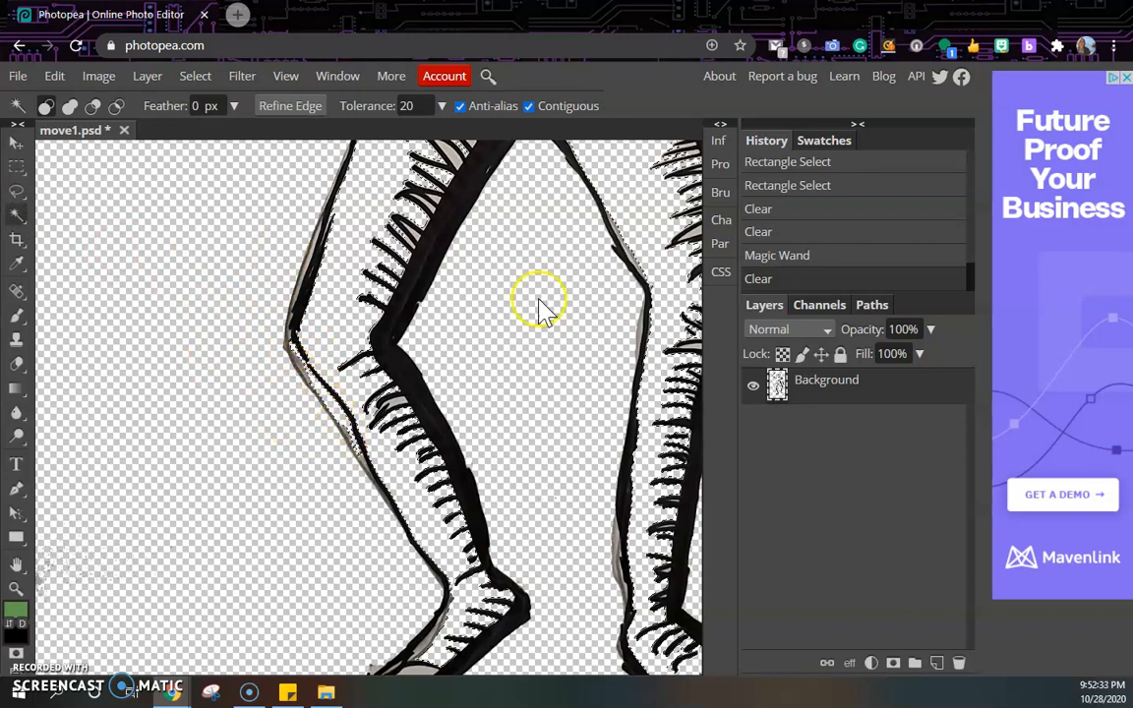
click(808, 255)
click(798, 231)
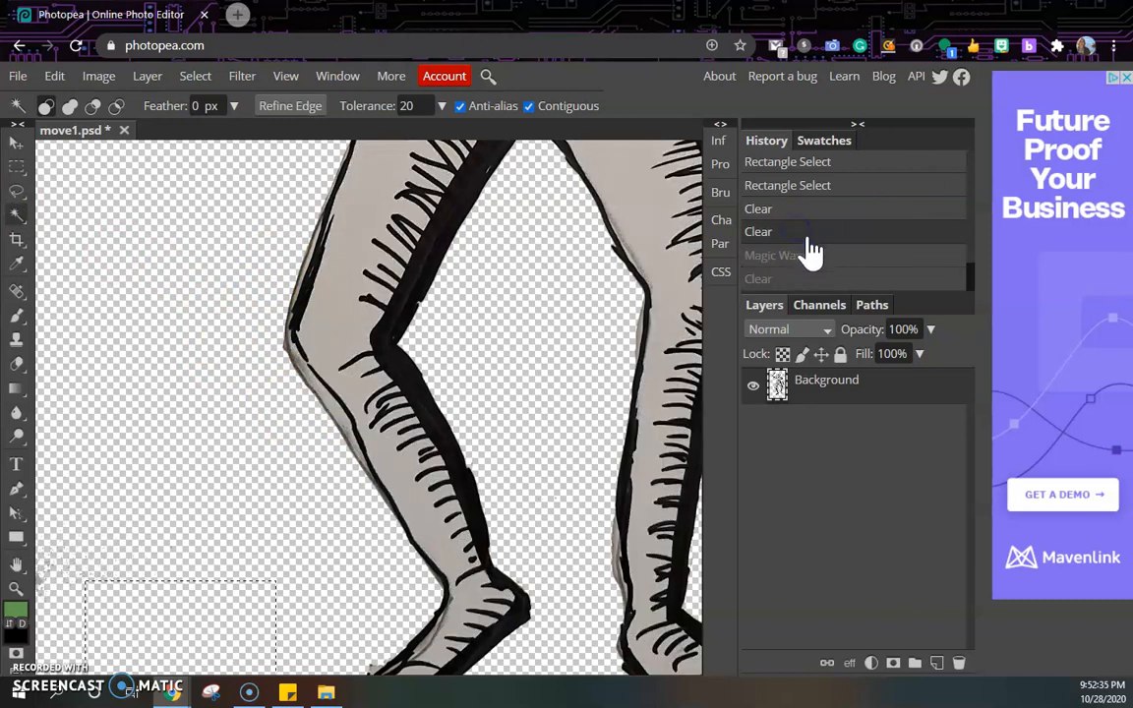
Inspect the figure's outline from the hand down to the legs for leftover background specks.
scroll(417, 361, up, 2)
scroll(420, 366, down, 2)
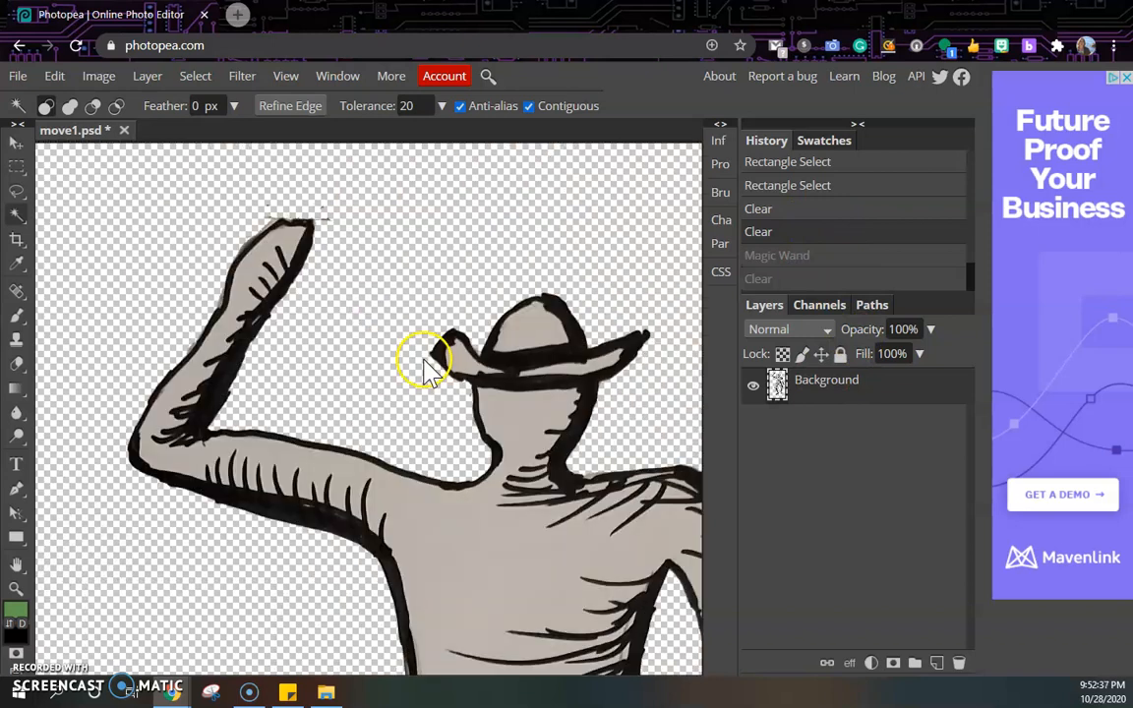
scroll(412, 359, up, 2)
scroll(417, 354, down, 3)
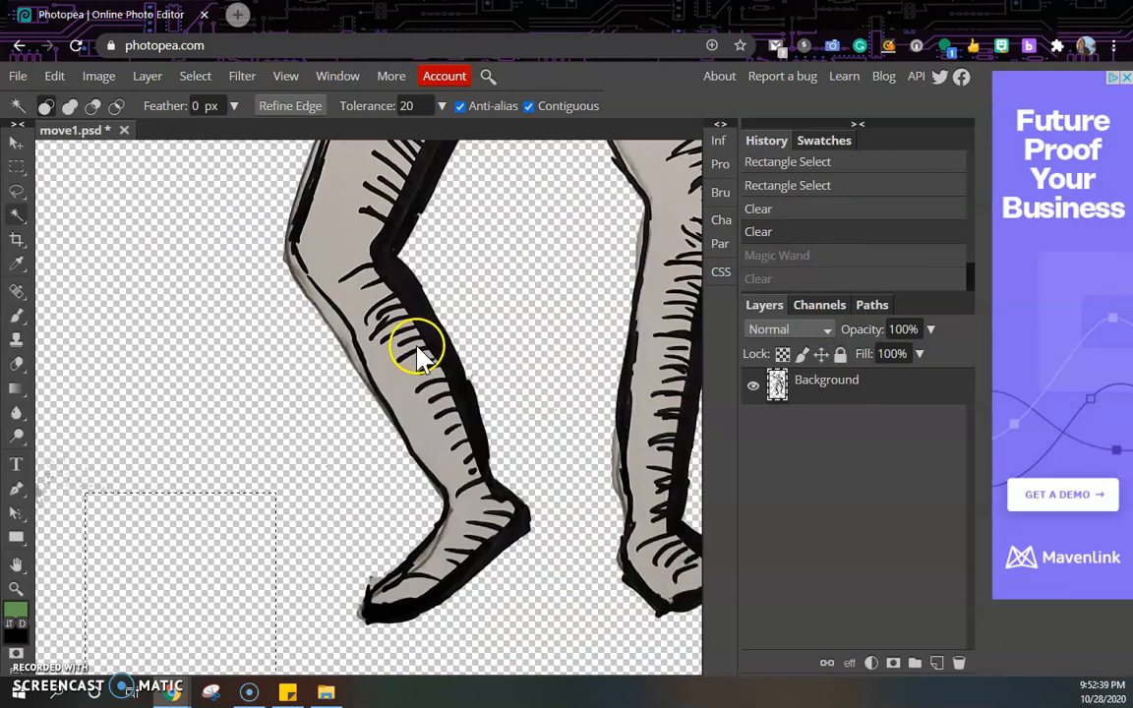
scroll(417, 352, up, 3)
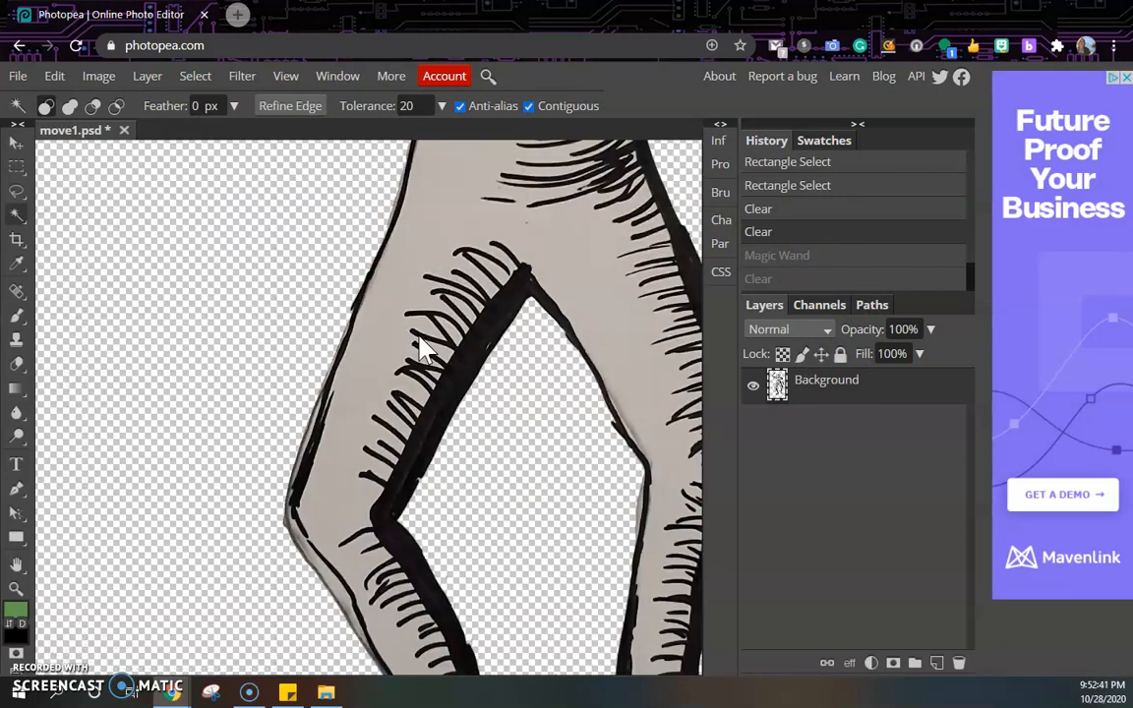
scroll(421, 349, up, 4)
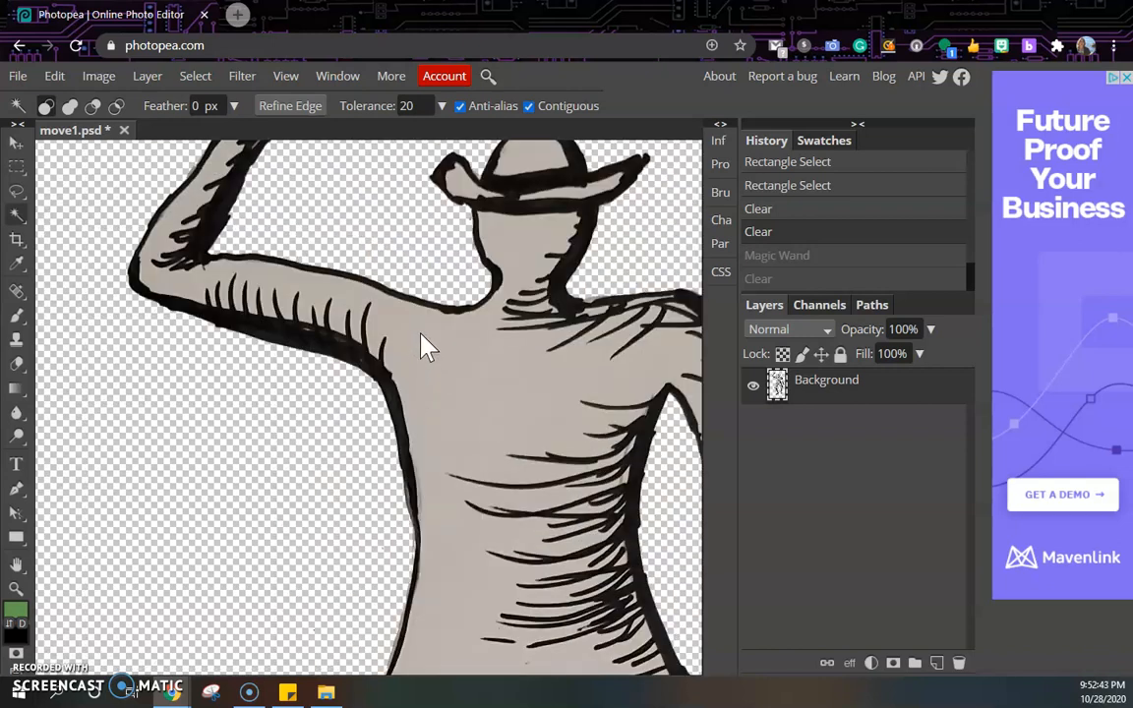
scroll(420, 346, up, 3)
scroll(423, 346, down, 3)
scroll(467, 487, up, 5)
scroll(467, 477, down, 8)
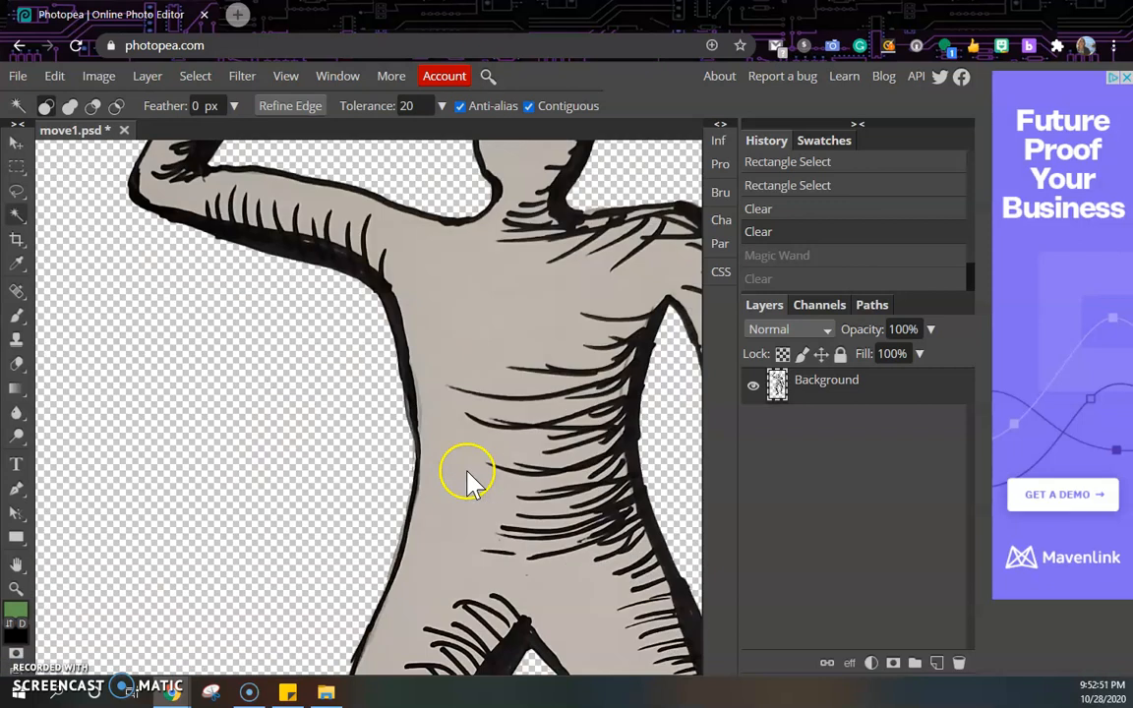
scroll(468, 480, up, 3)
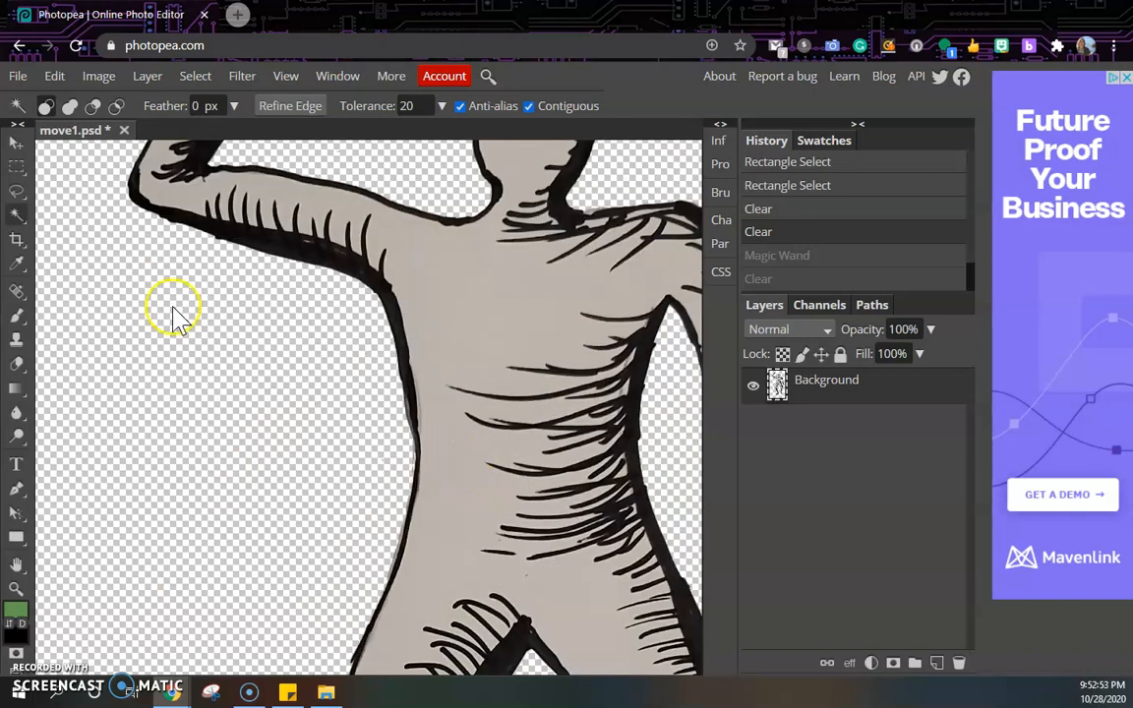